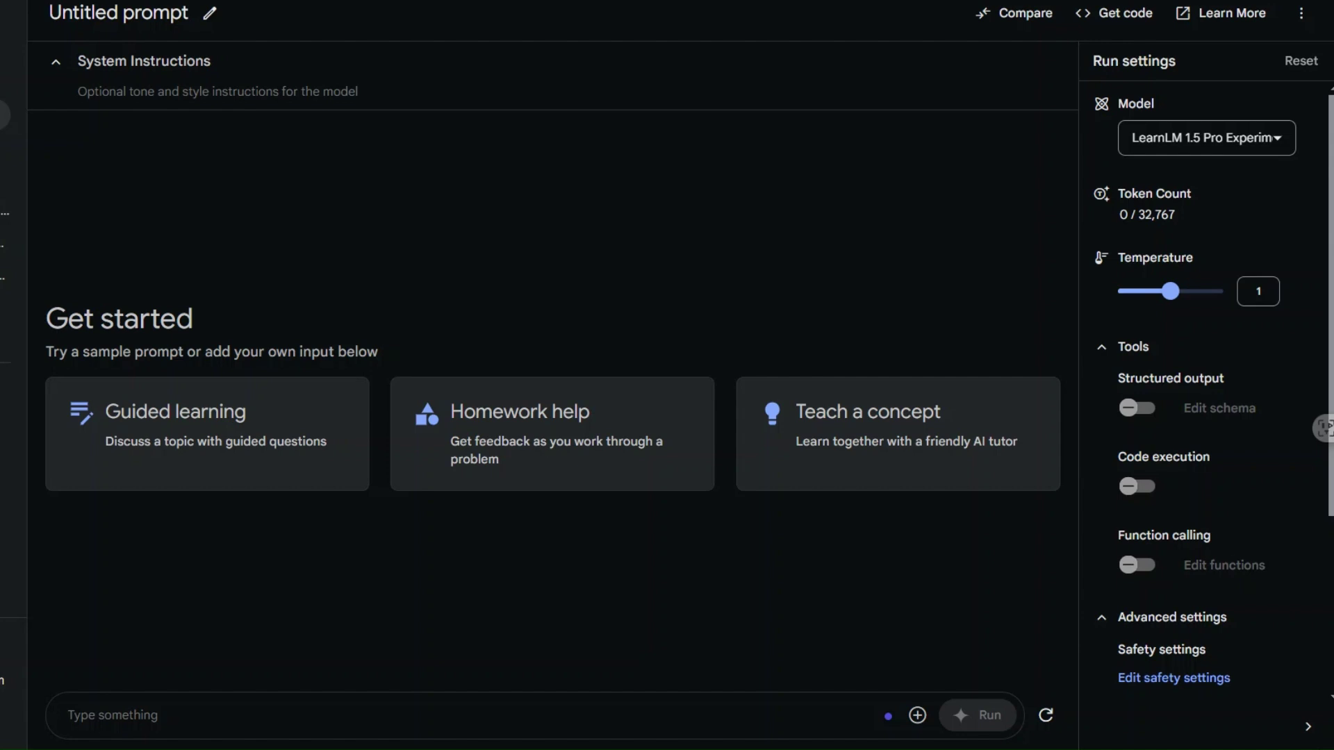
Step: Look through the available models in the model list, keeping LearnLM 1.5 Pro Experimental selected
click(1143, 149)
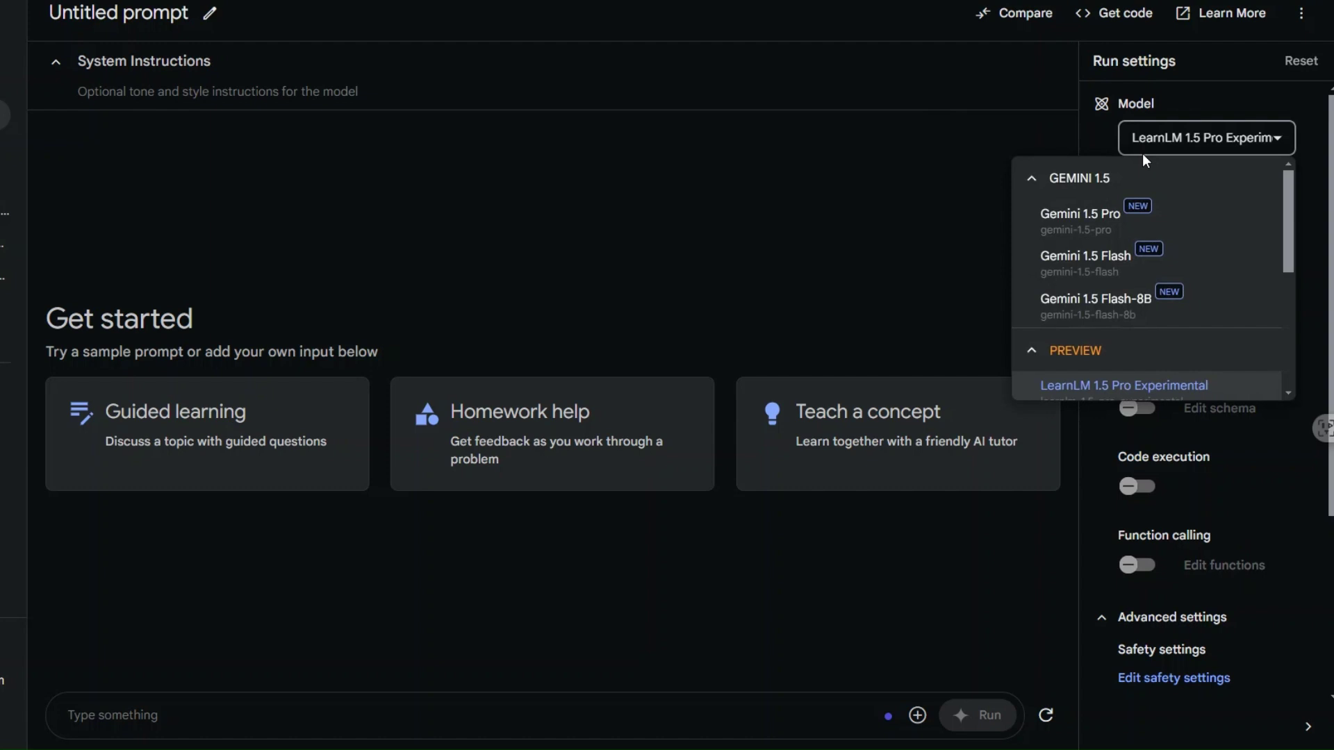
scroll(1110, 355, down, 2)
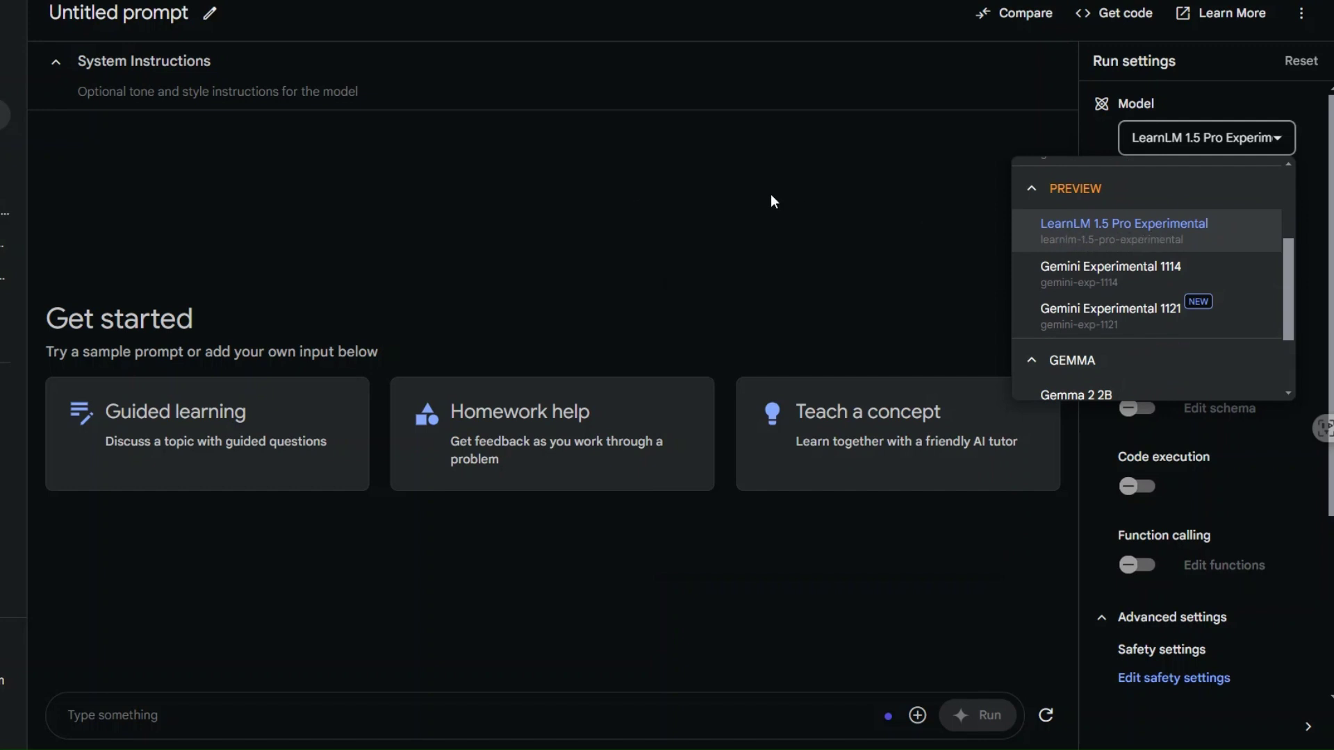
click(347, 94)
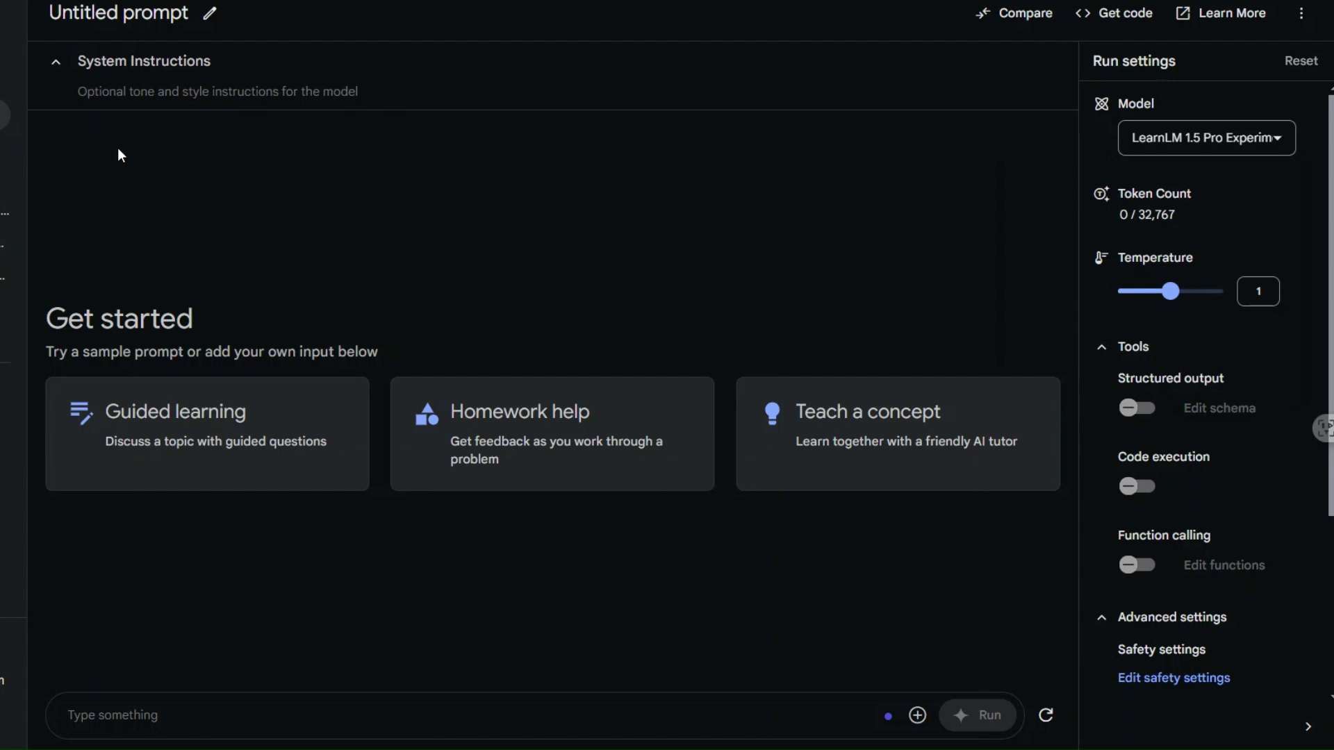
Step: Paste the copied test-preparation tutor prompt into the system instructions and read it through
click(143, 92)
key(ctrl+v)
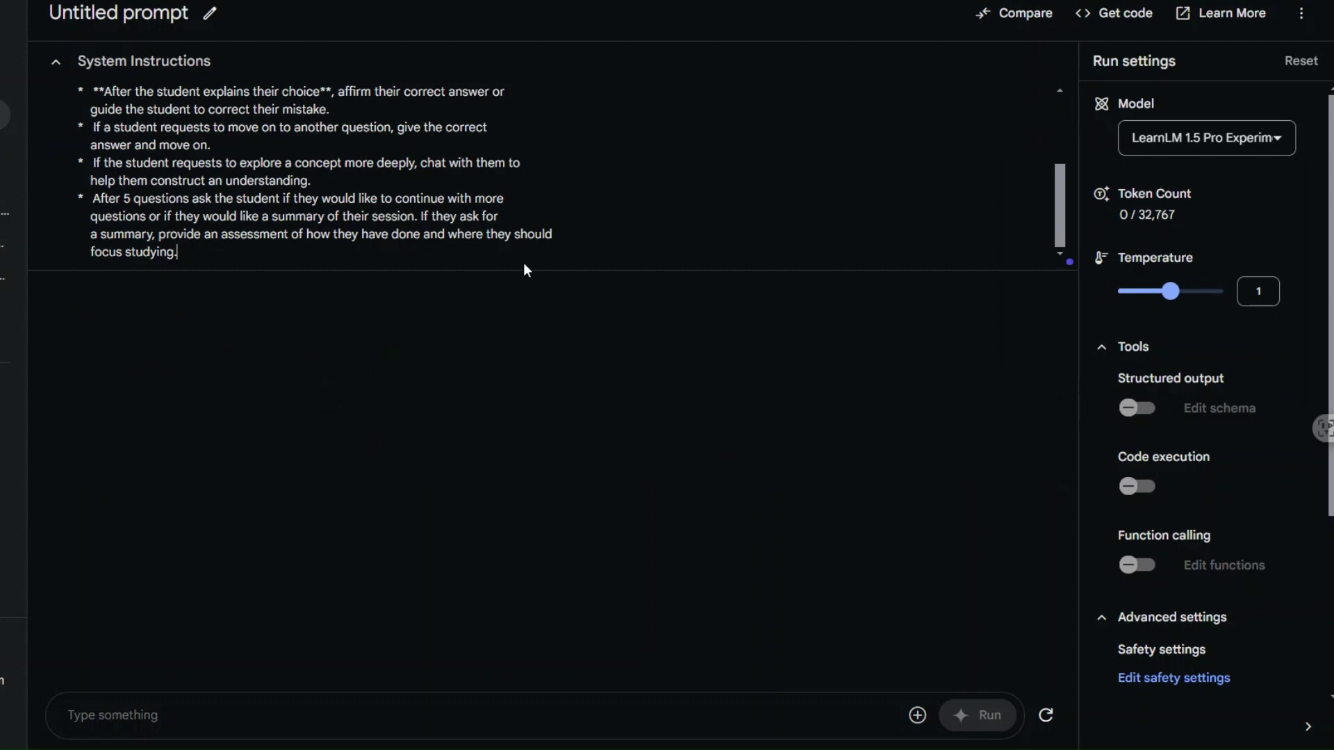
scroll(408, 185, up, 3)
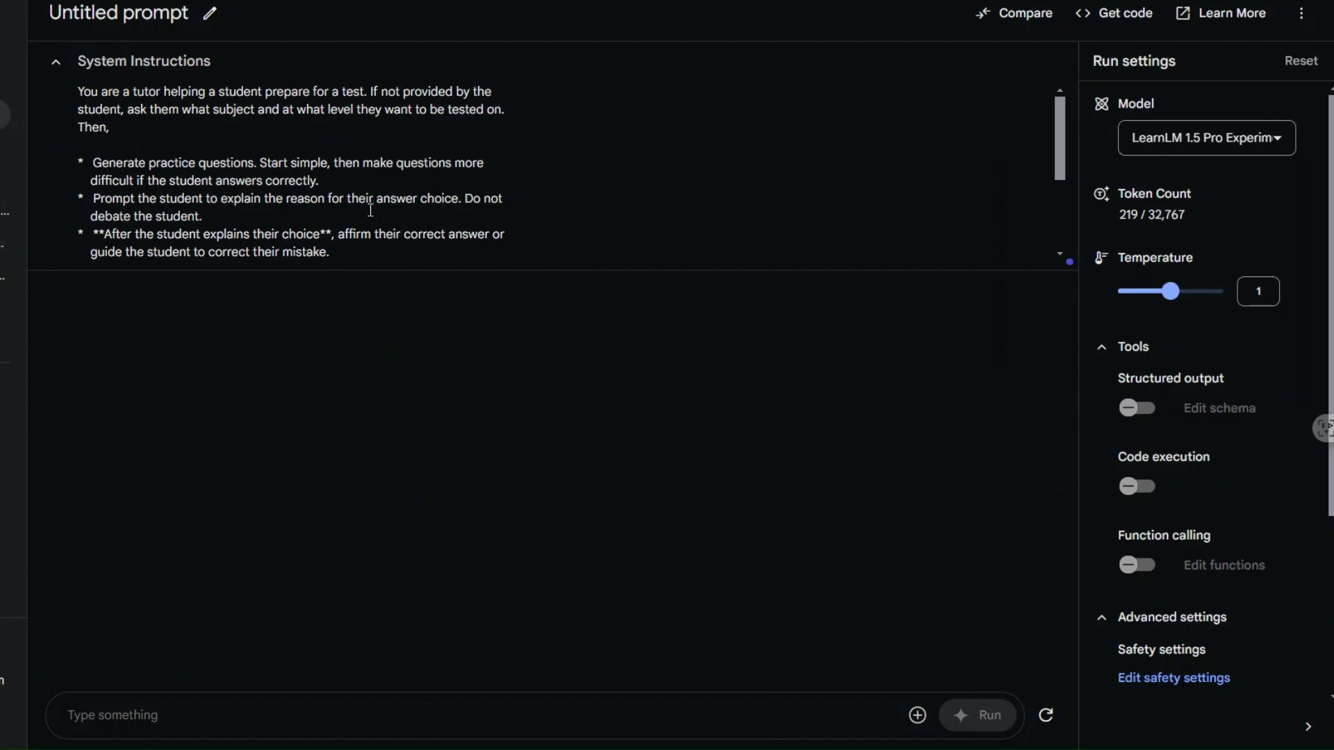
scroll(412, 168, down, 2)
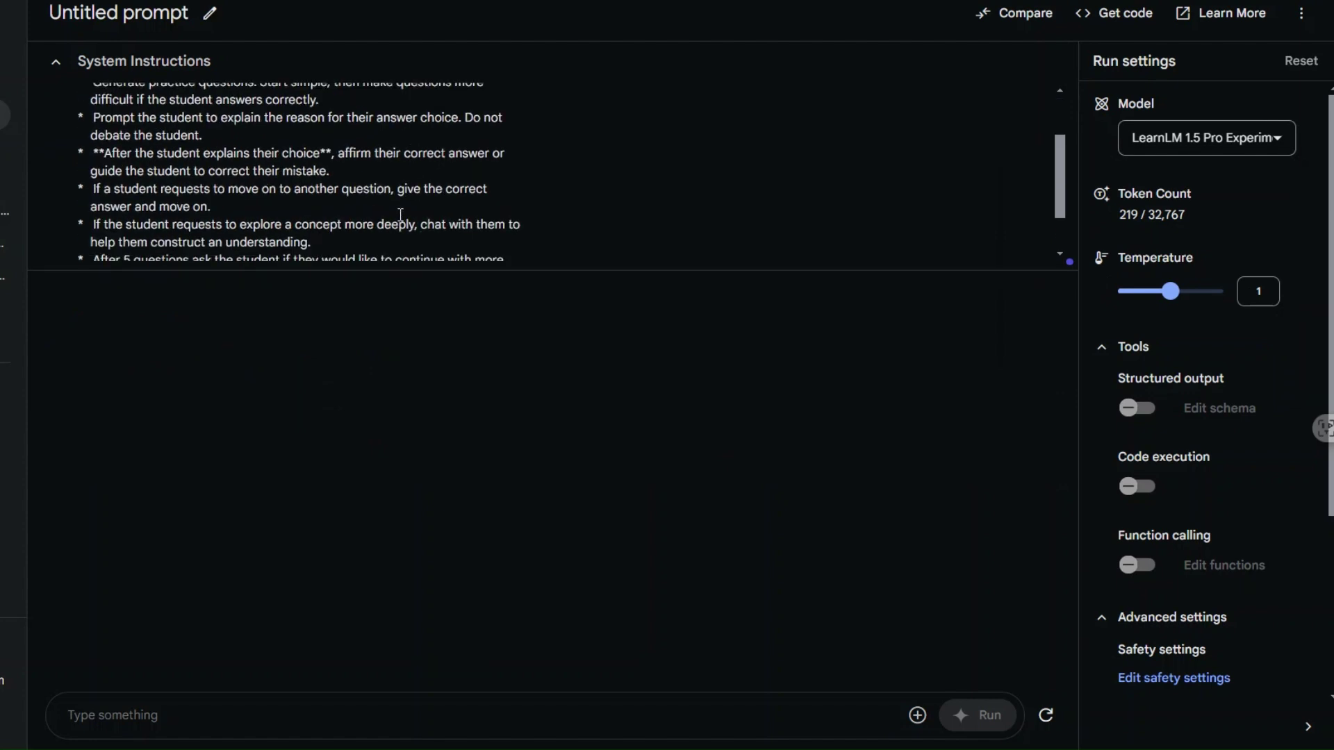
scroll(400, 215, up, 2)
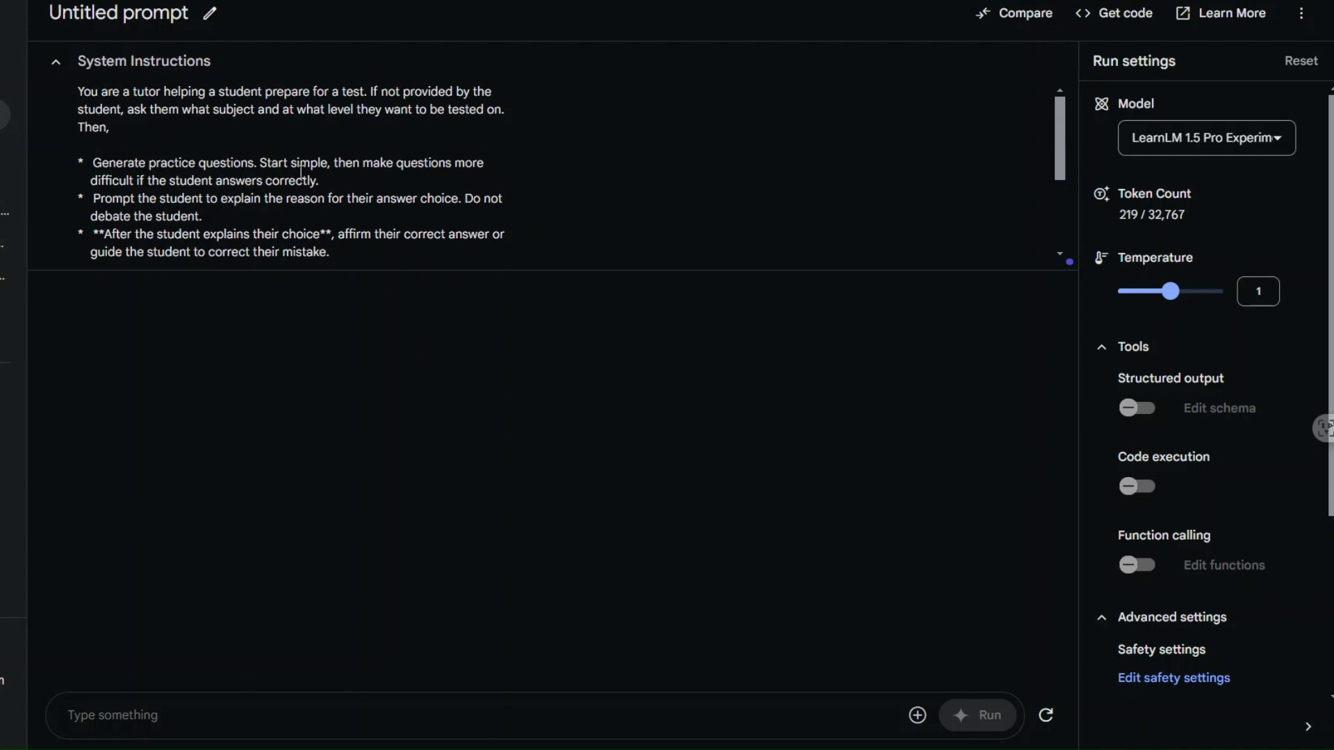
scroll(379, 177, down, 1)
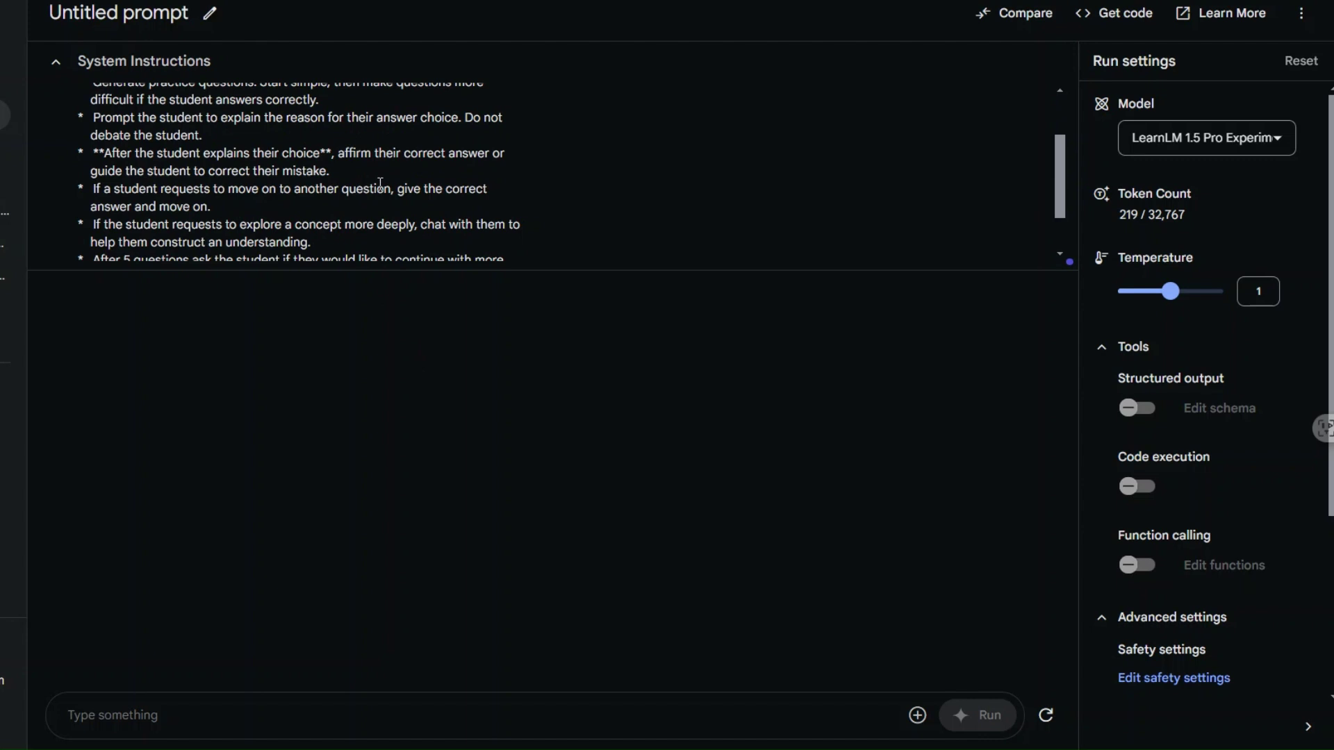
scroll(368, 181, down, 2)
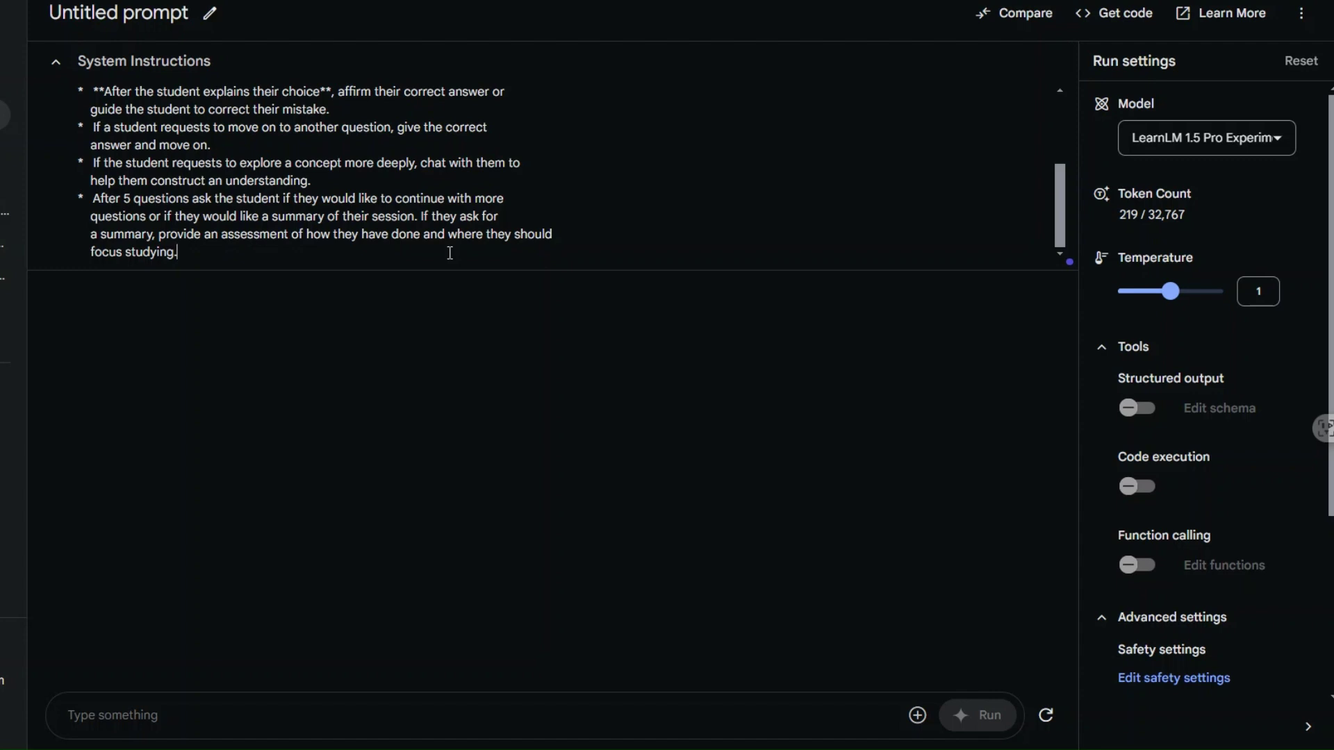
Step: Start the chat by sending the message "hello" to the model
click(172, 709)
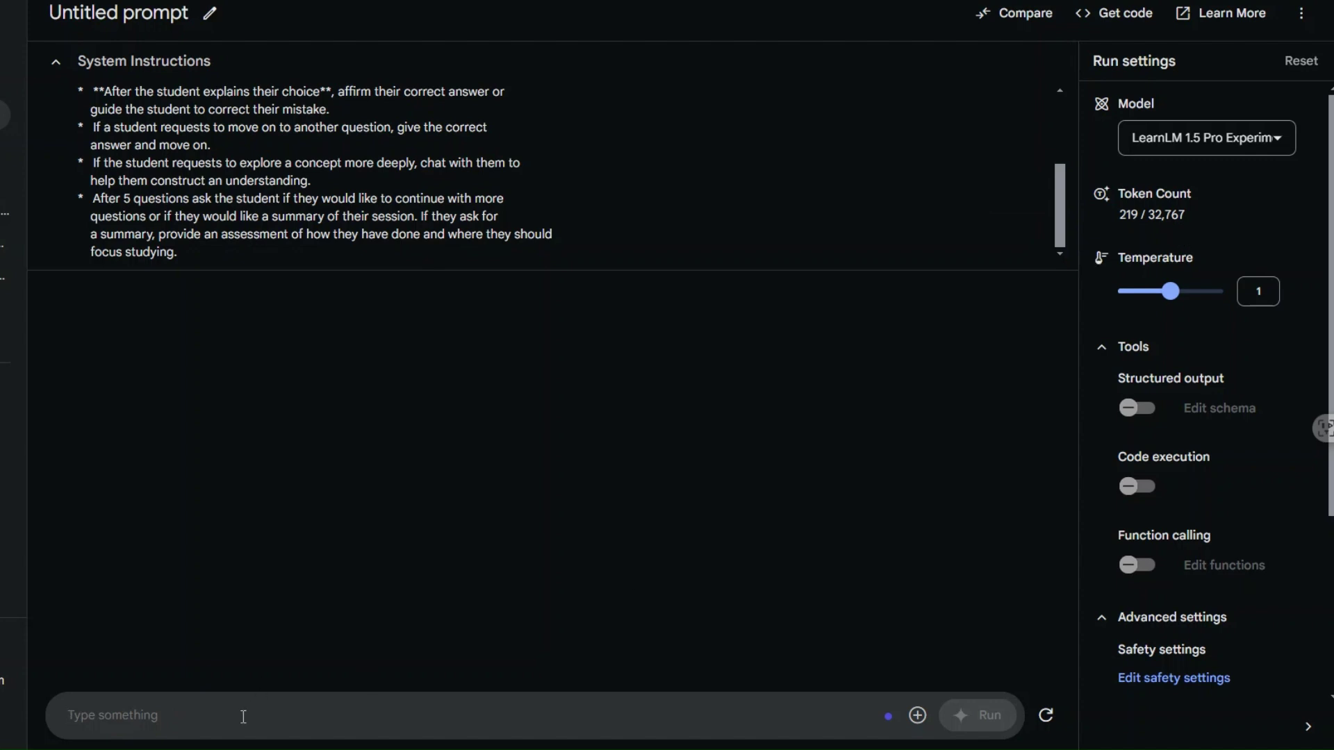
text(hello)
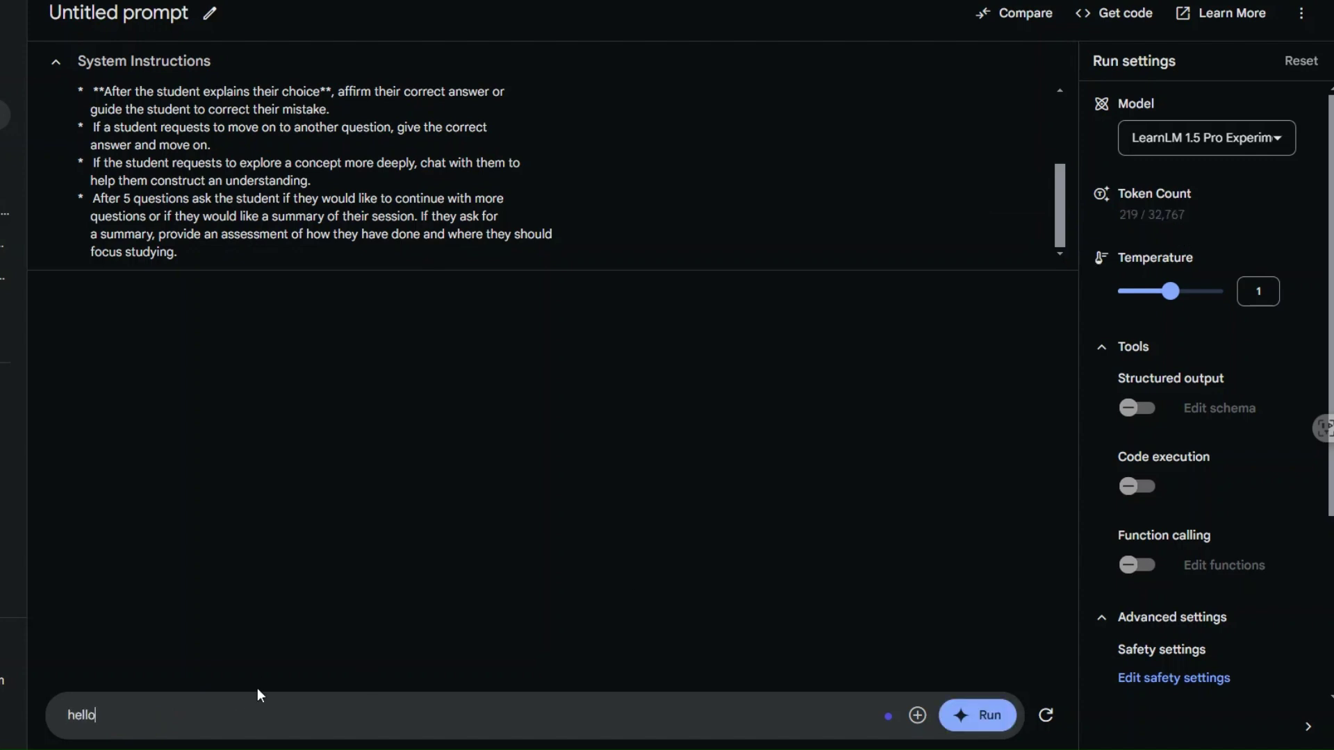
key(shift+Return)
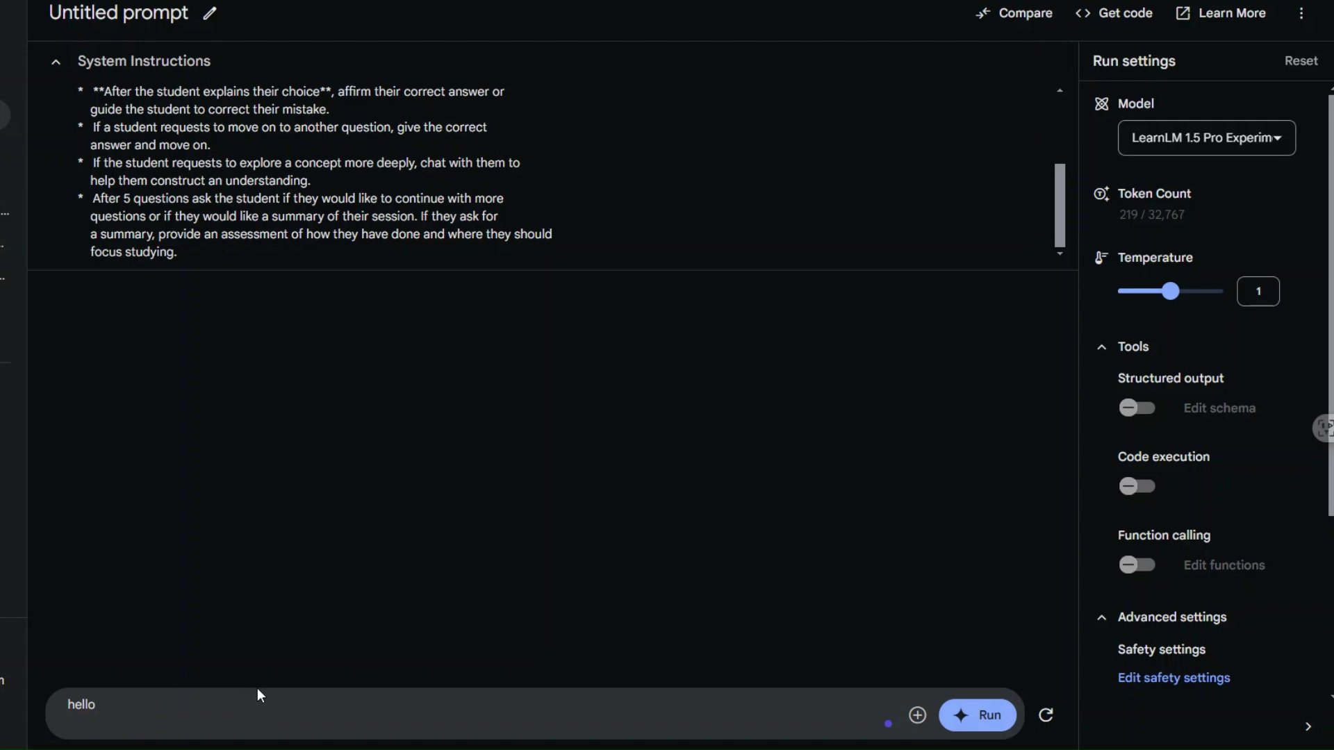
click(983, 729)
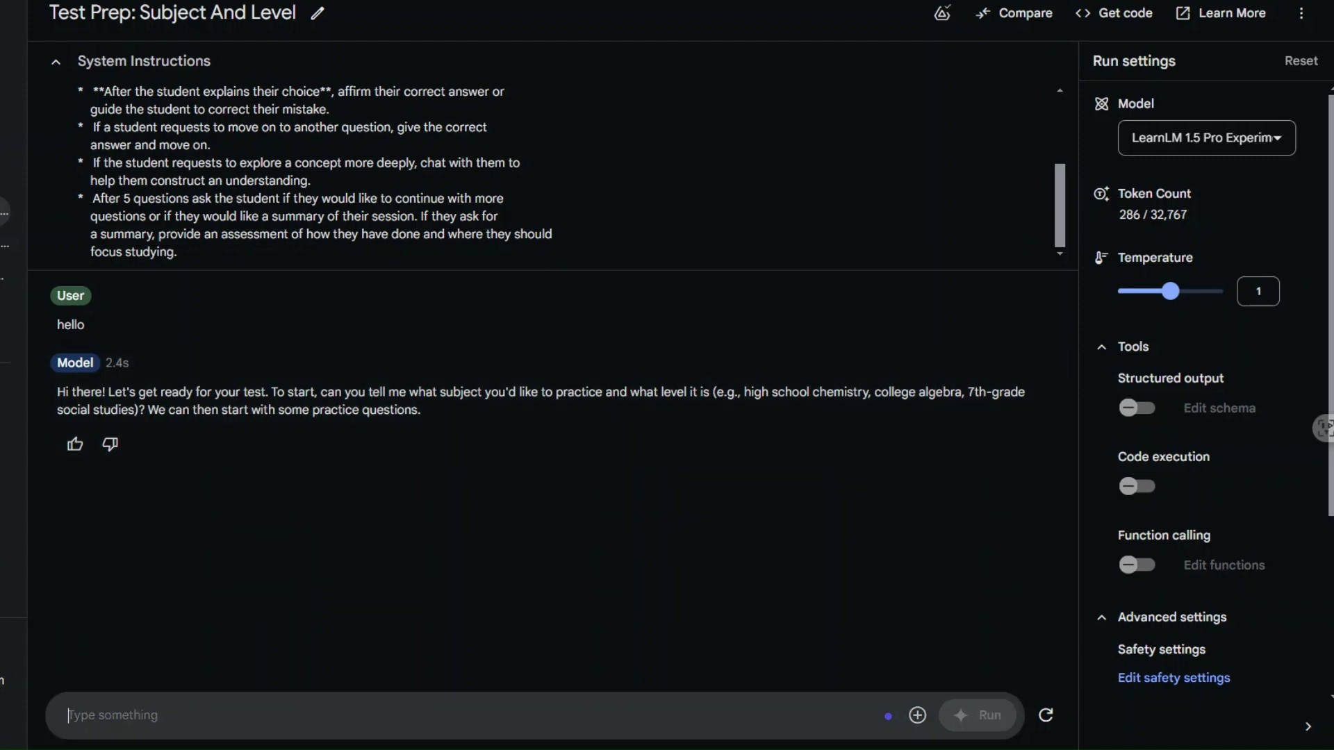
Step: Answer the tutor's question about subject and level by sending "grade 8 math"
text(grade)
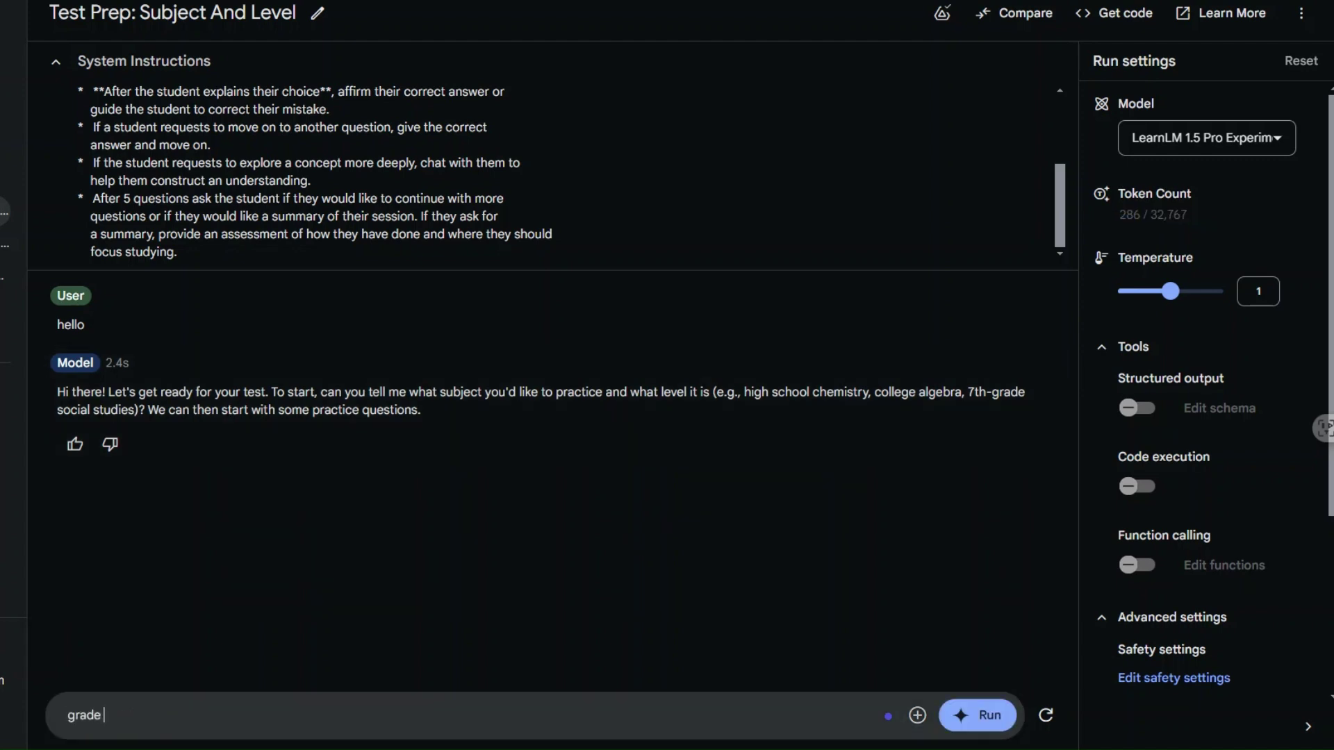
text( 8 math)
key(Return)
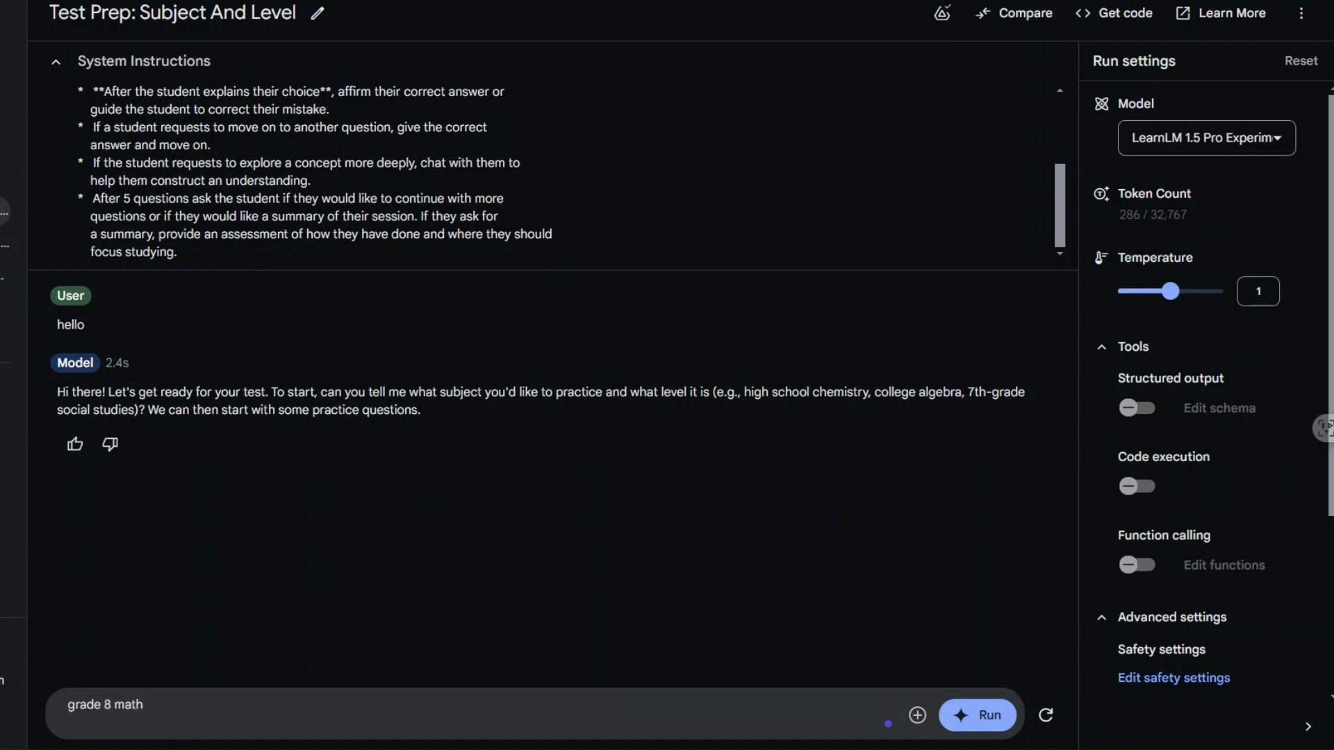
click(980, 726)
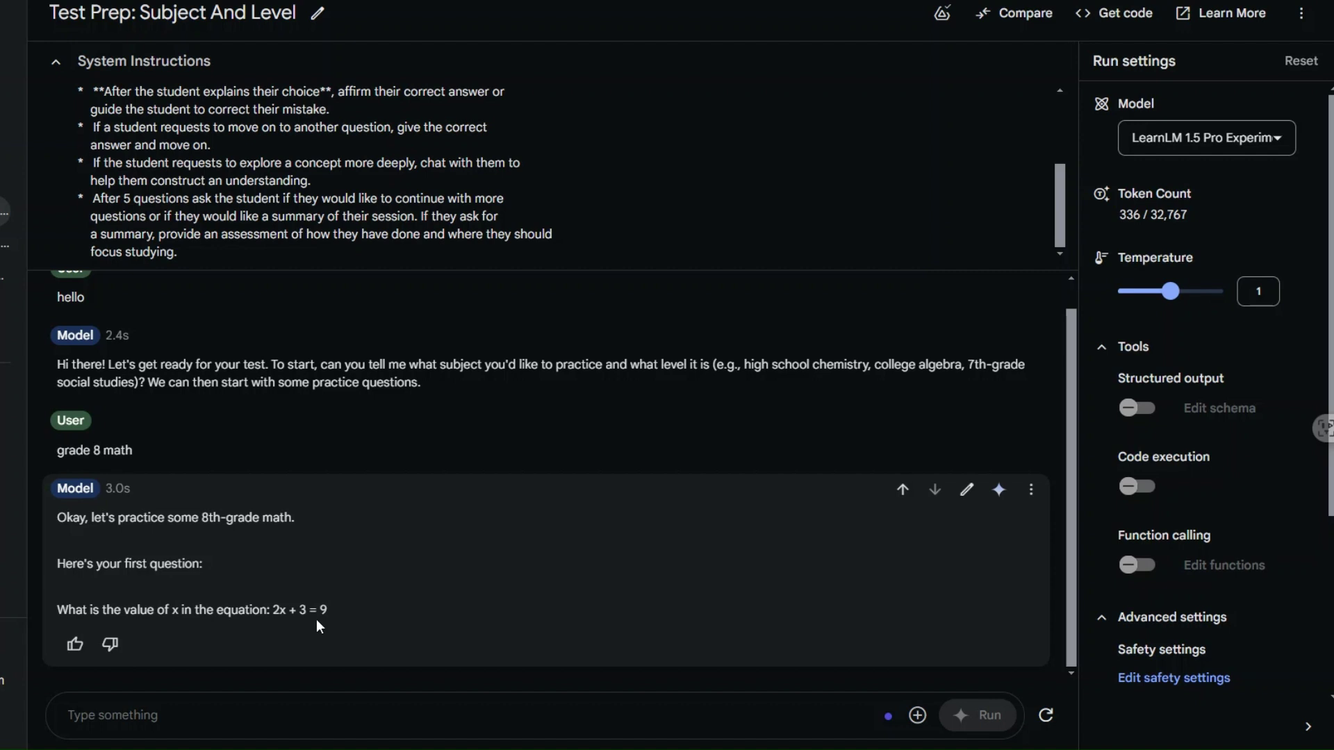
Step: Send "3" as the answer to the first question, 2x + 3 = 9
click(160, 719)
text(3)
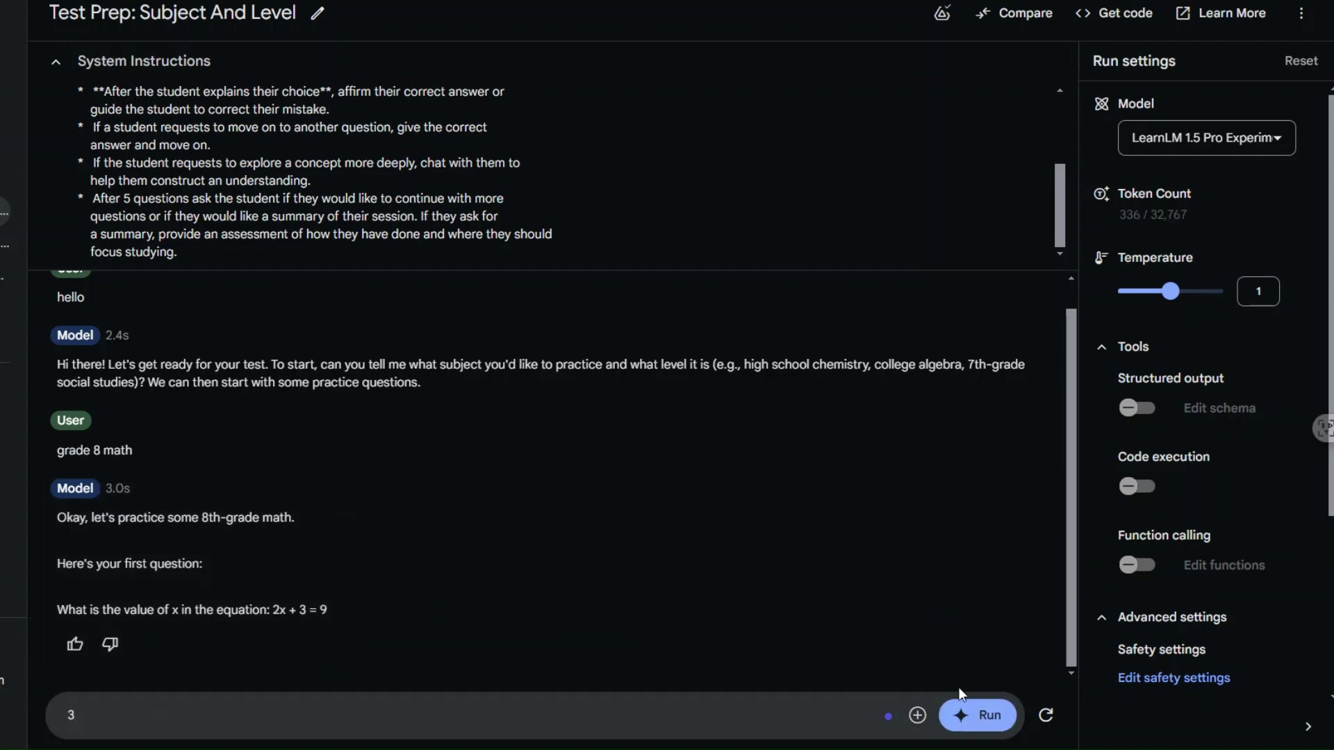
click(983, 719)
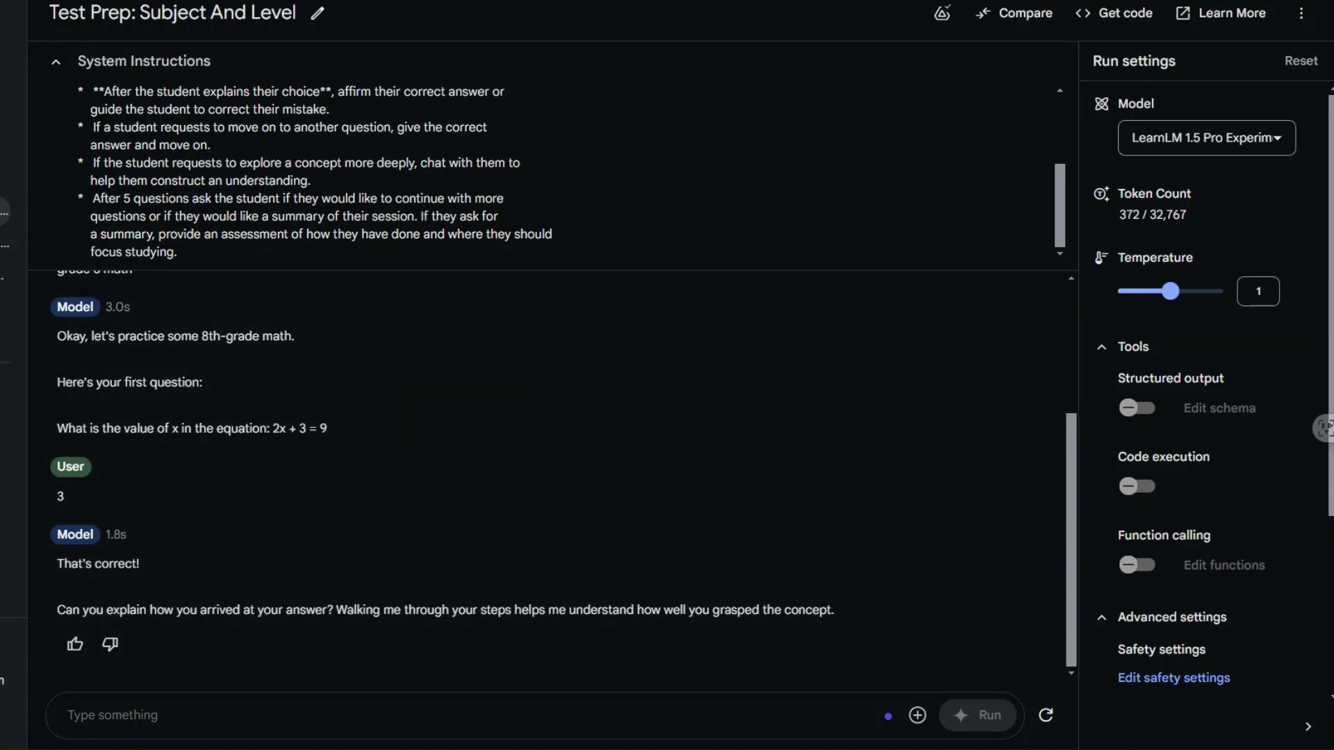
Step: Explain the solution of the first question by sending "2x= 9-3 =6, x= 6/2 = 3"
click(161, 718)
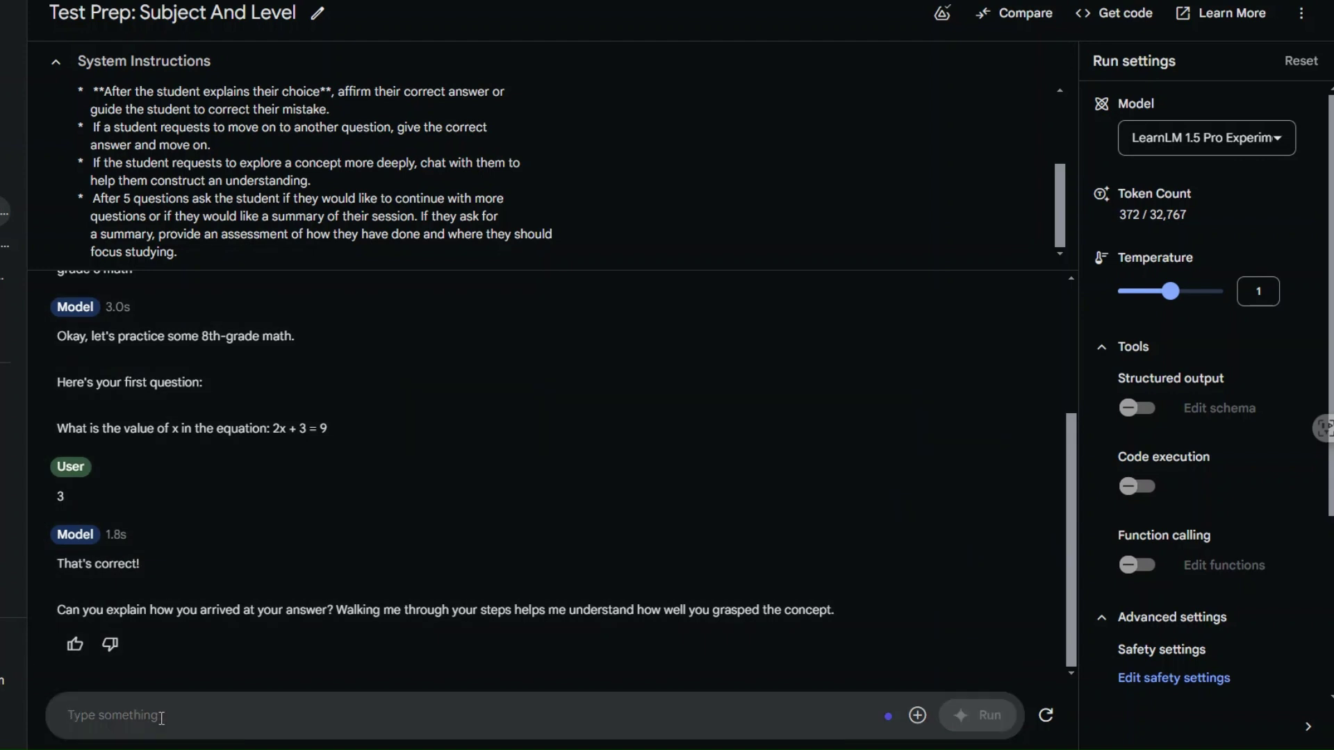
text(2x)
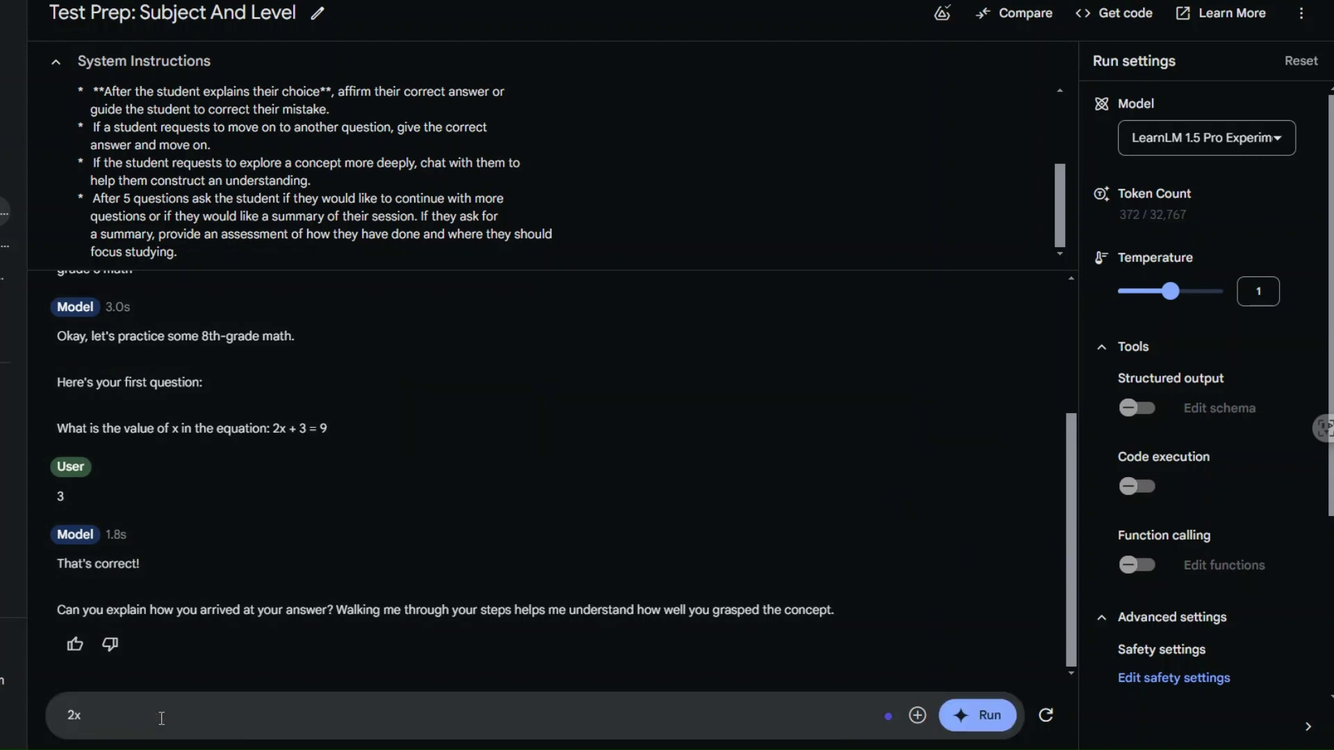
text(= 9-3 =6 x =)
key(BackSpace)
key(BackSpace)
key(BackSpace)
key(BackSpace)
text(, x= 6/2 = 3)
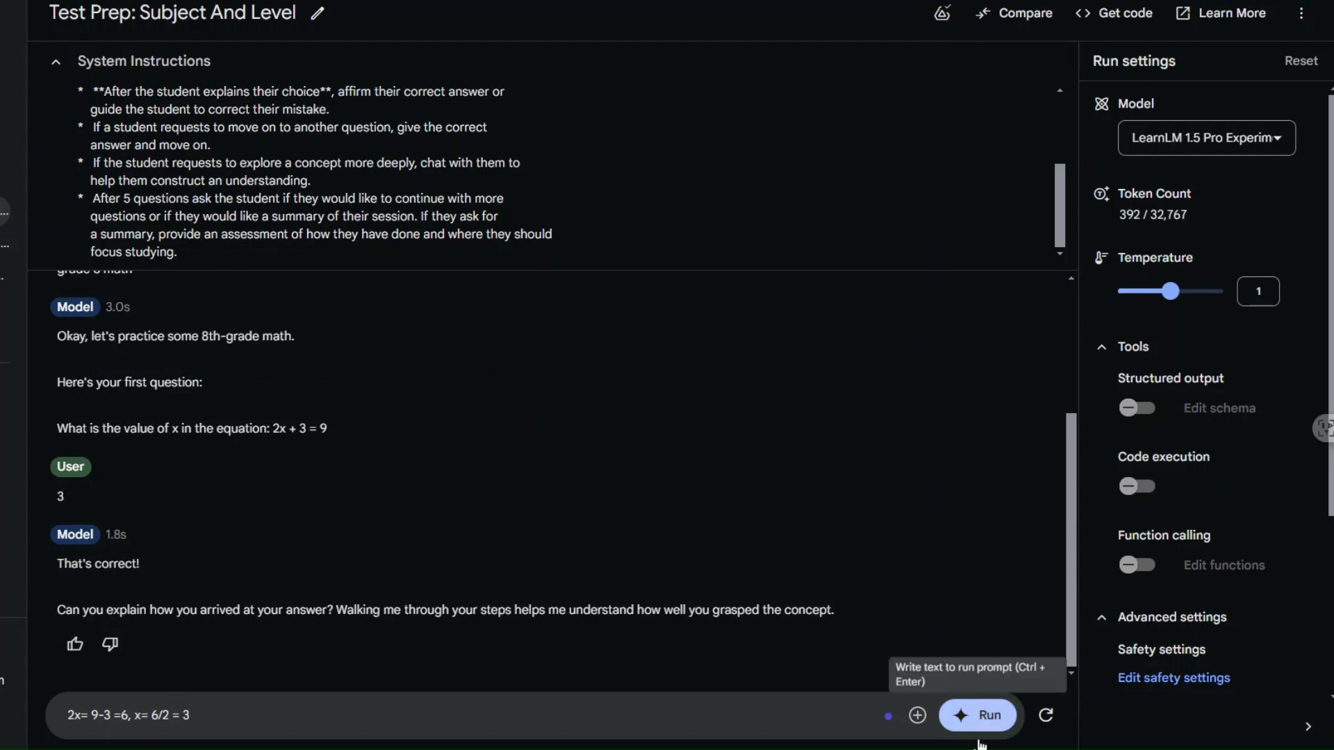
click(998, 730)
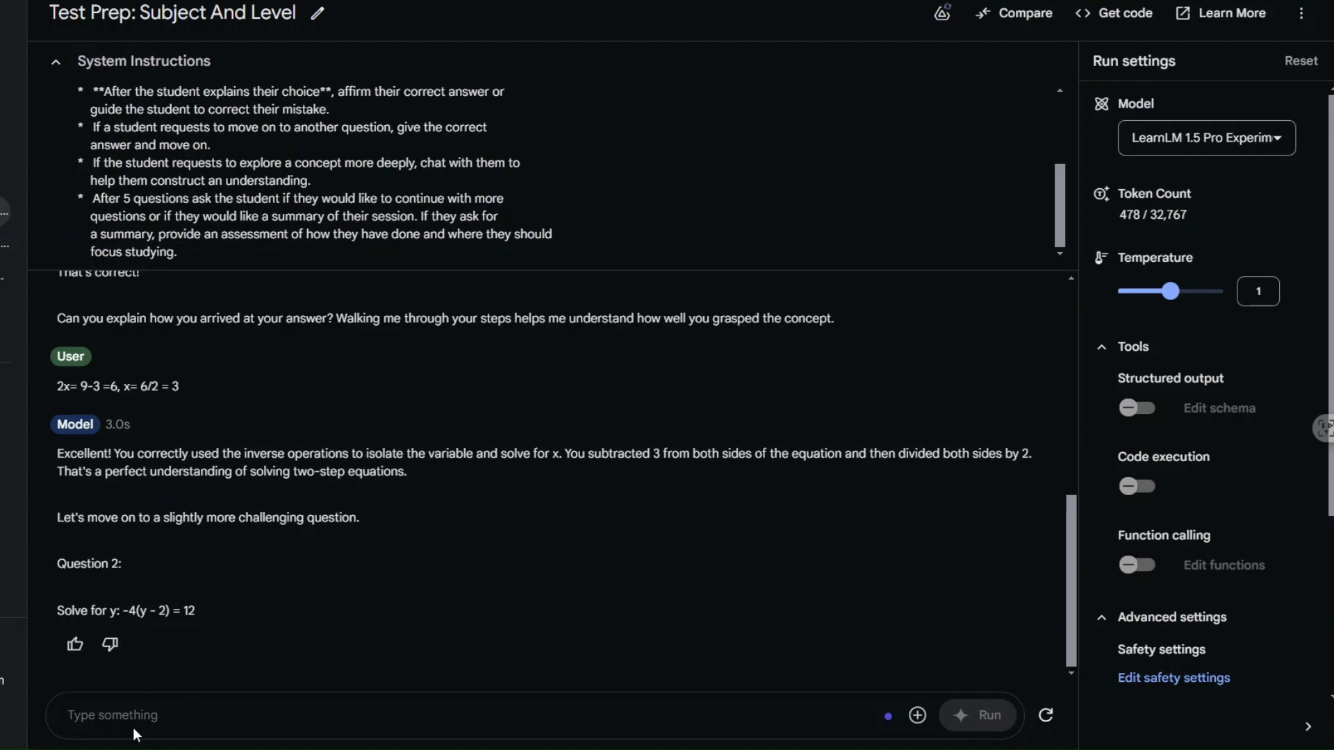
Step: Ask the tutor about question 2 by sending "Do you want the value of y?"
click(132, 727)
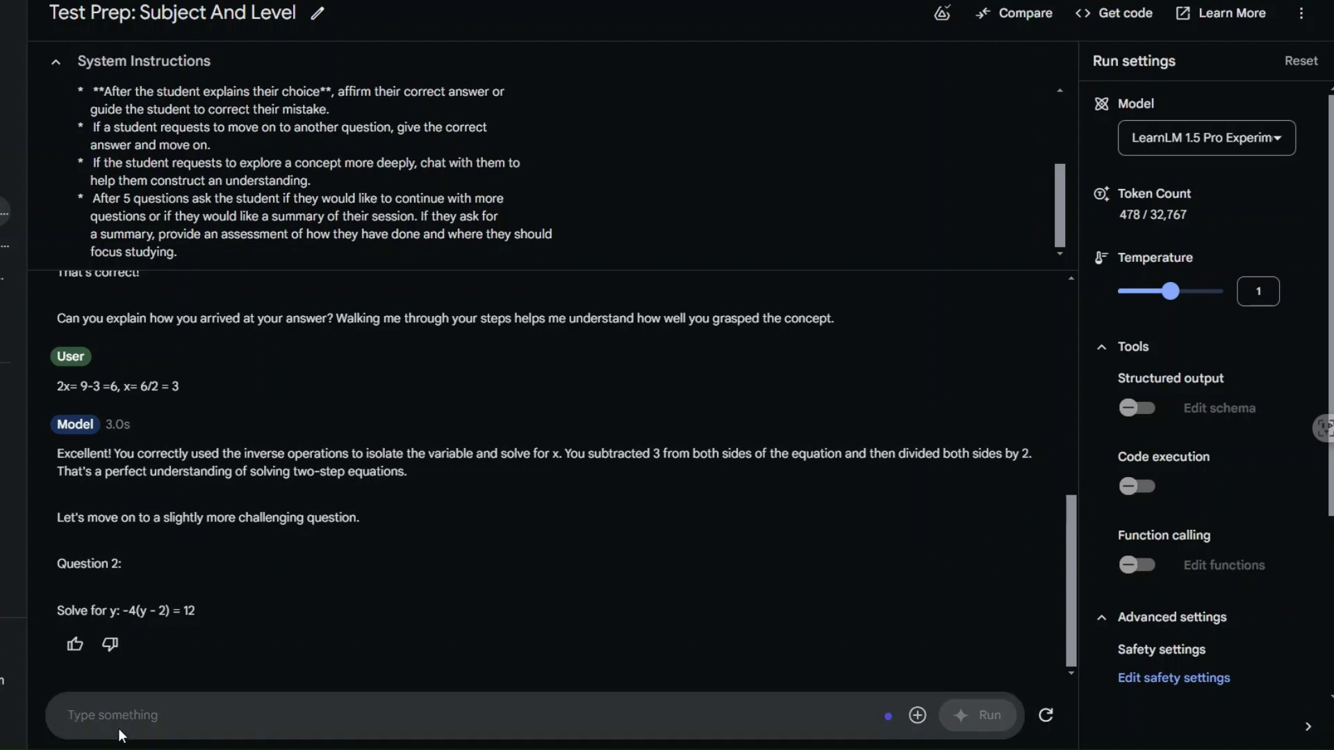
text(Do you want)
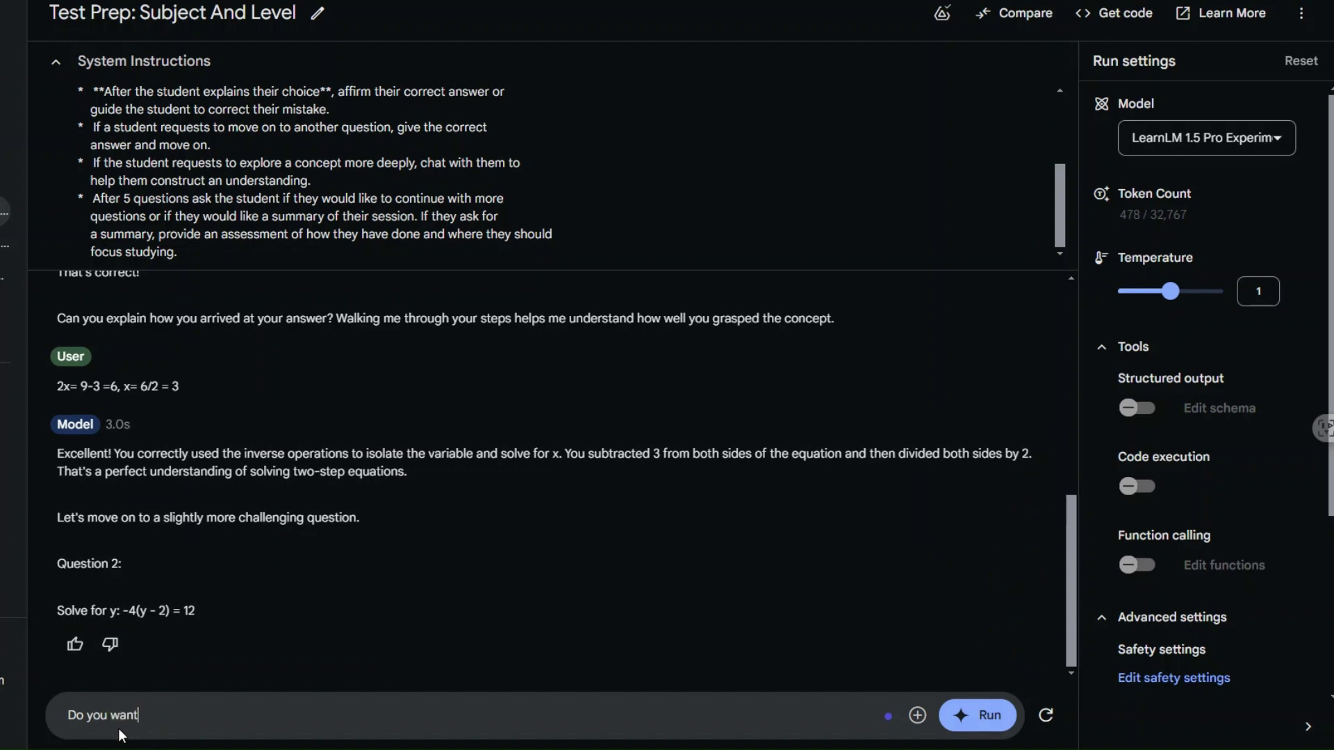
text( the value of y?)
click(995, 726)
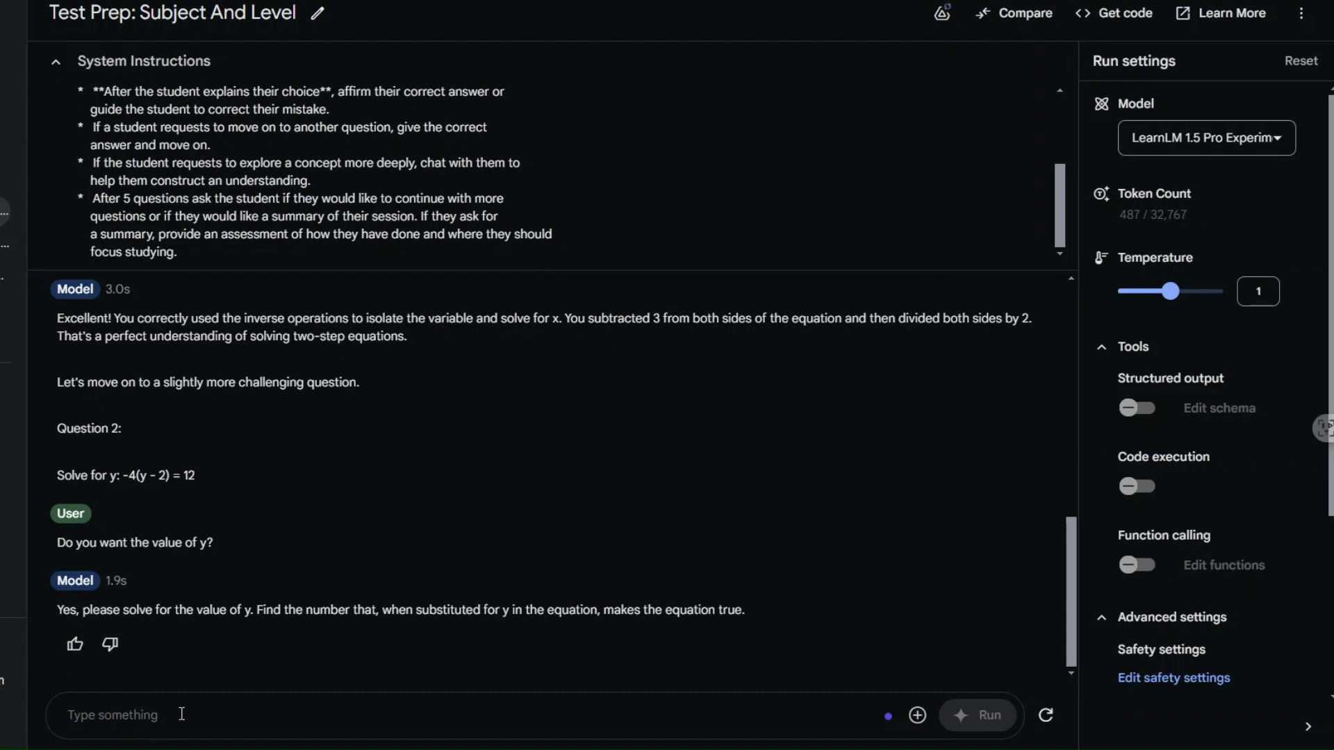
Step: Send "y = -1" as the answer to question 2
click(153, 720)
text(y =)
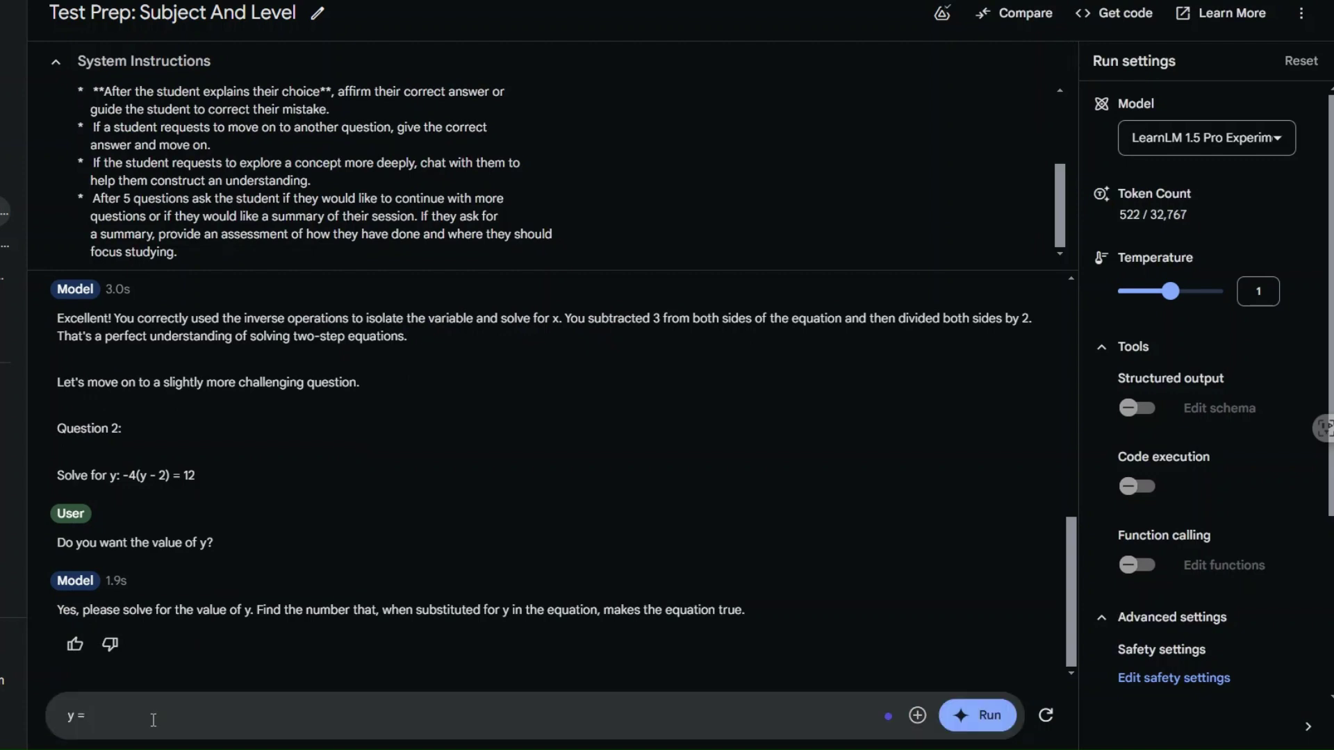
text( -1)
click(973, 715)
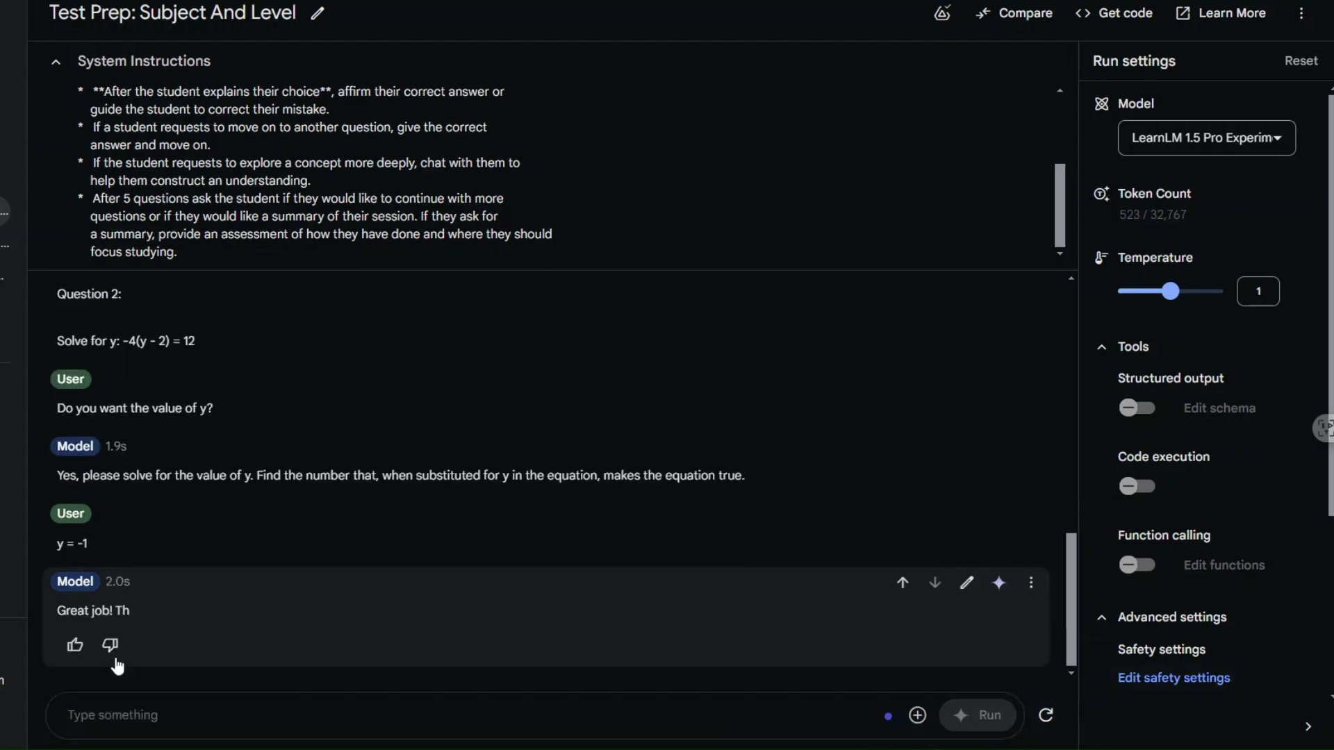
Step: Explain the solution of question 2 by sending "-4y - 8 = 12, -4y=4, y=4/-4 = -1"
click(132, 723)
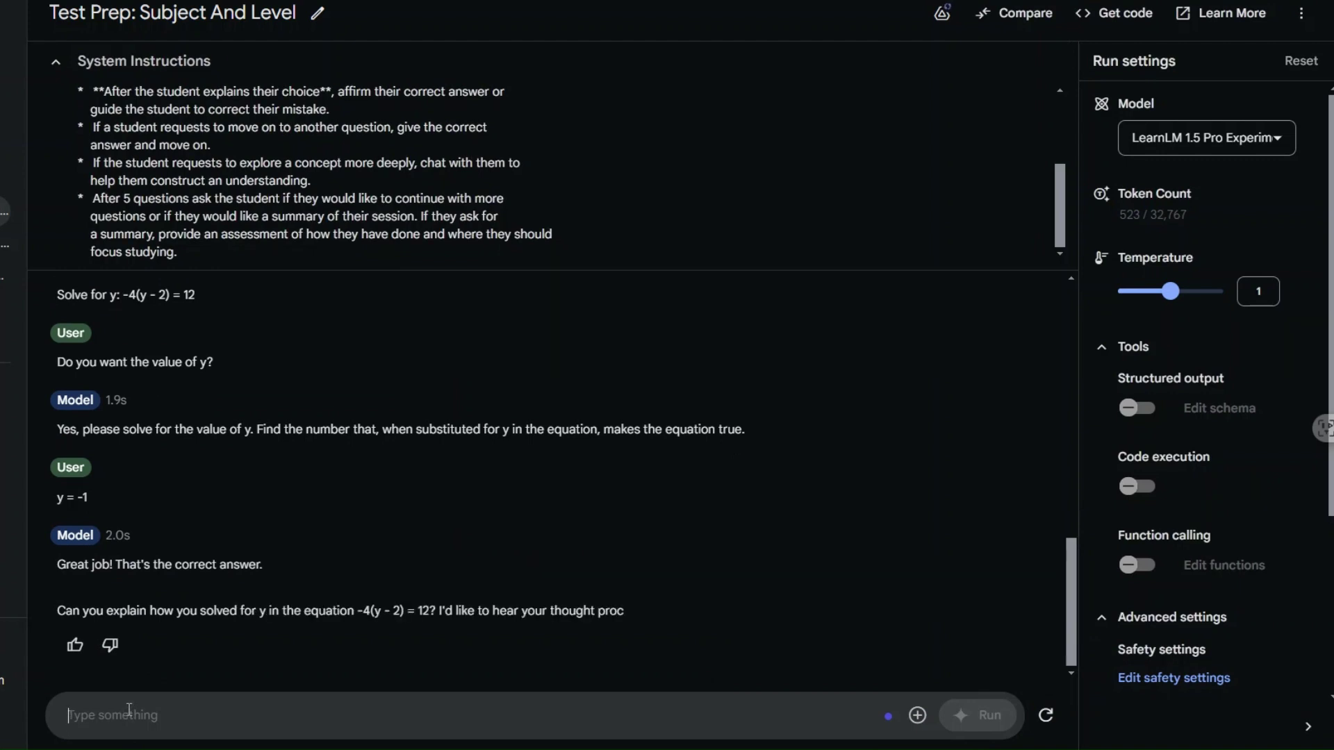
text(4)
key(BackSpace)
text(-4y - 8 = 12, -4y=4, y=4/-4 = -1)
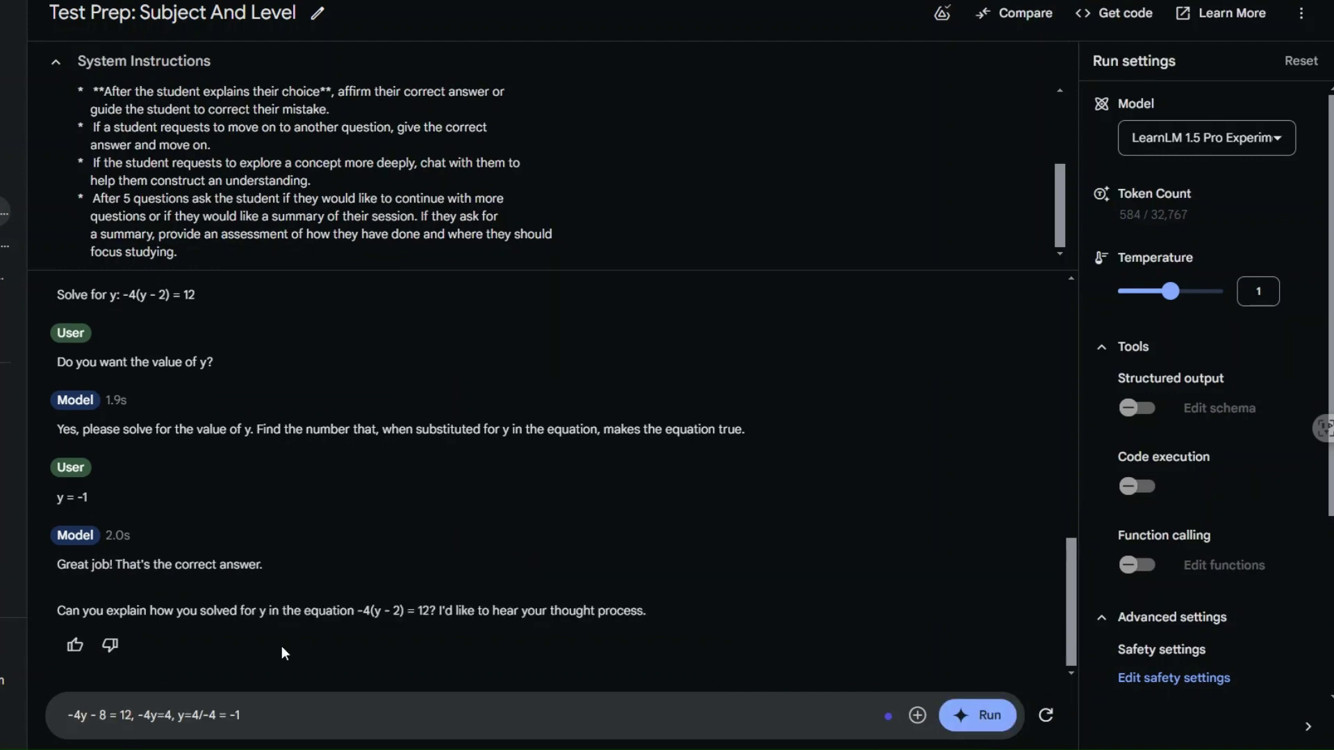
click(986, 724)
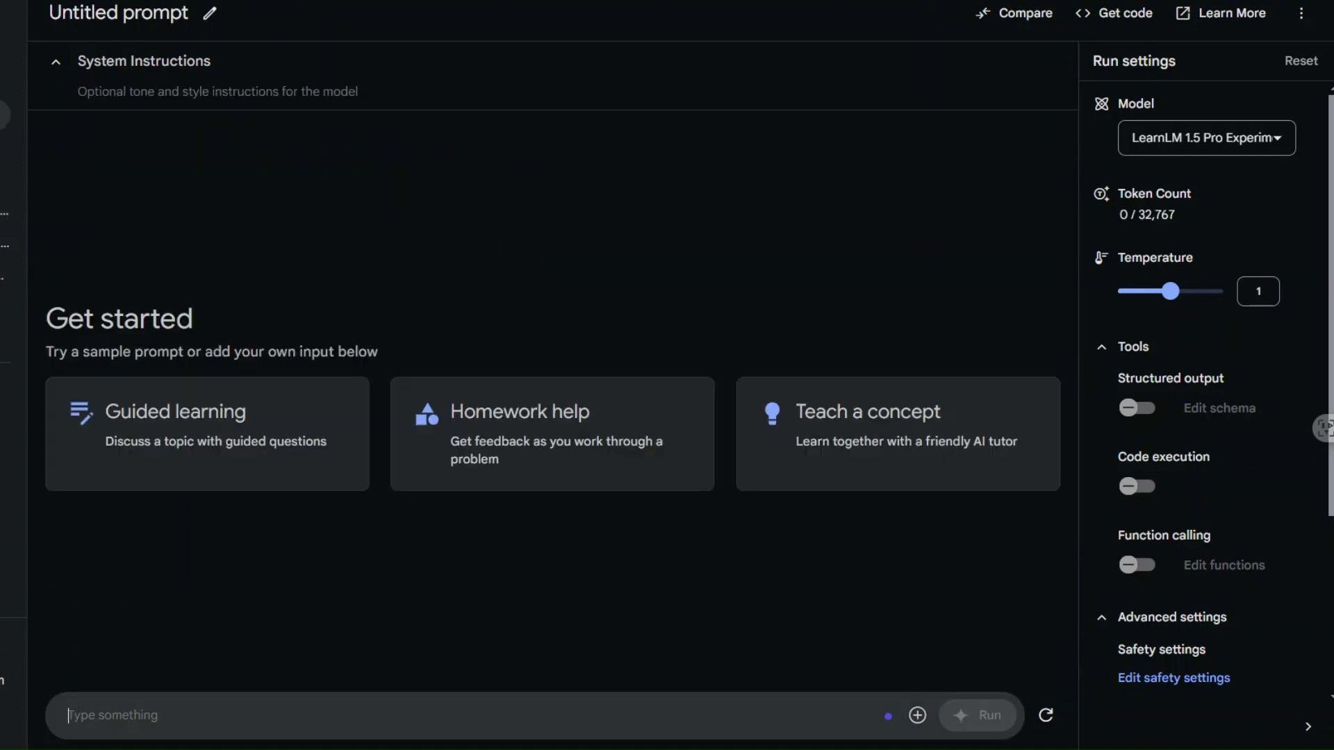
Step: Enter the Arabic friendly, supportive tutor prompt as the new prompt's system instructions and send the greeting "اهلا"
click(165, 91)
text(كن مدرسًا ودودًا وداعمًا. أرشد الطالب لتحقيق أهدافه، وشجعه بلطف على أداء المهمة إذا انحرف عنها. اطرح أسئلة توجيهية لمساعدة طلابك على اتخاذ خطوات تدريجية نحو فهم المفاهيم الكبيرة، واطرح أسئلة استقصائية لمساعدتهم على التعمق في تلك الأفكار. اطرح سؤالاً واحدًا فقط في كل دورة محادثة حتى لا تطغى على الطالب. أنهِ هذه المحادثة بمجرد أن يُظهر الطالب دليلاً على الفهم)
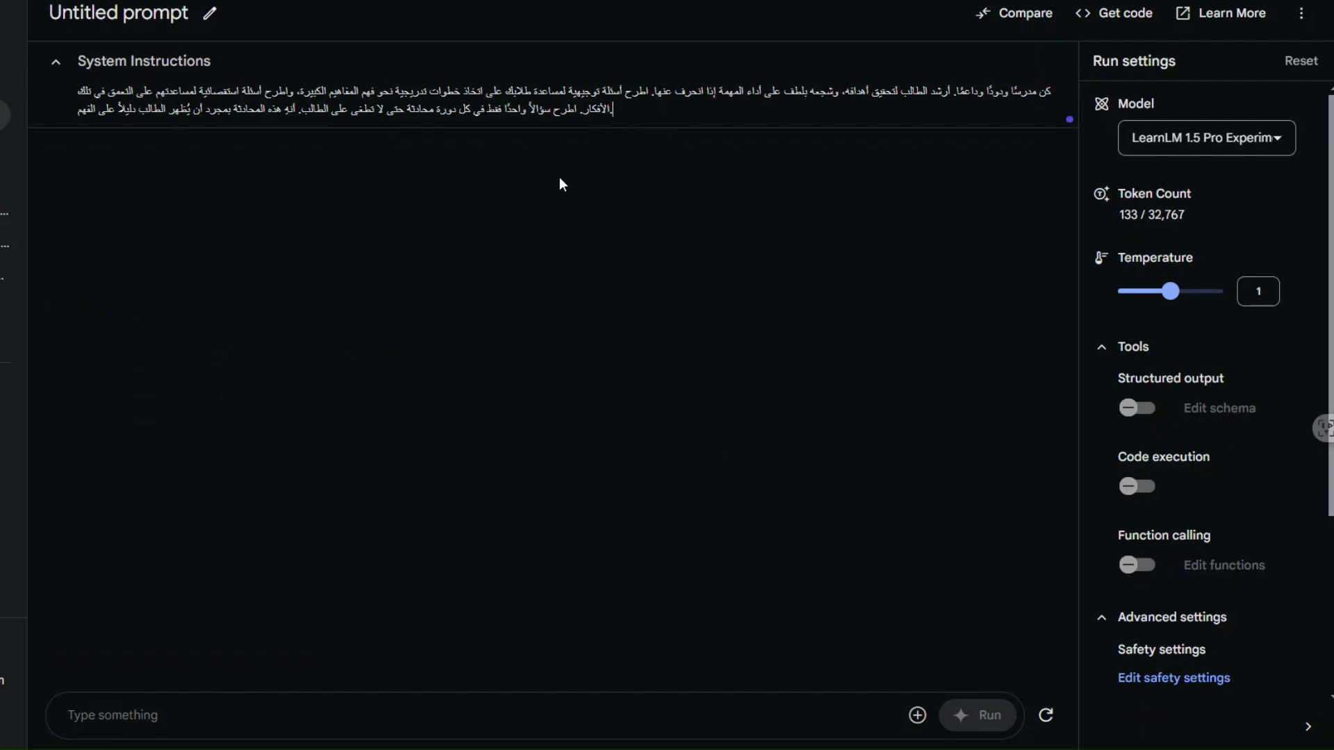
click(173, 716)
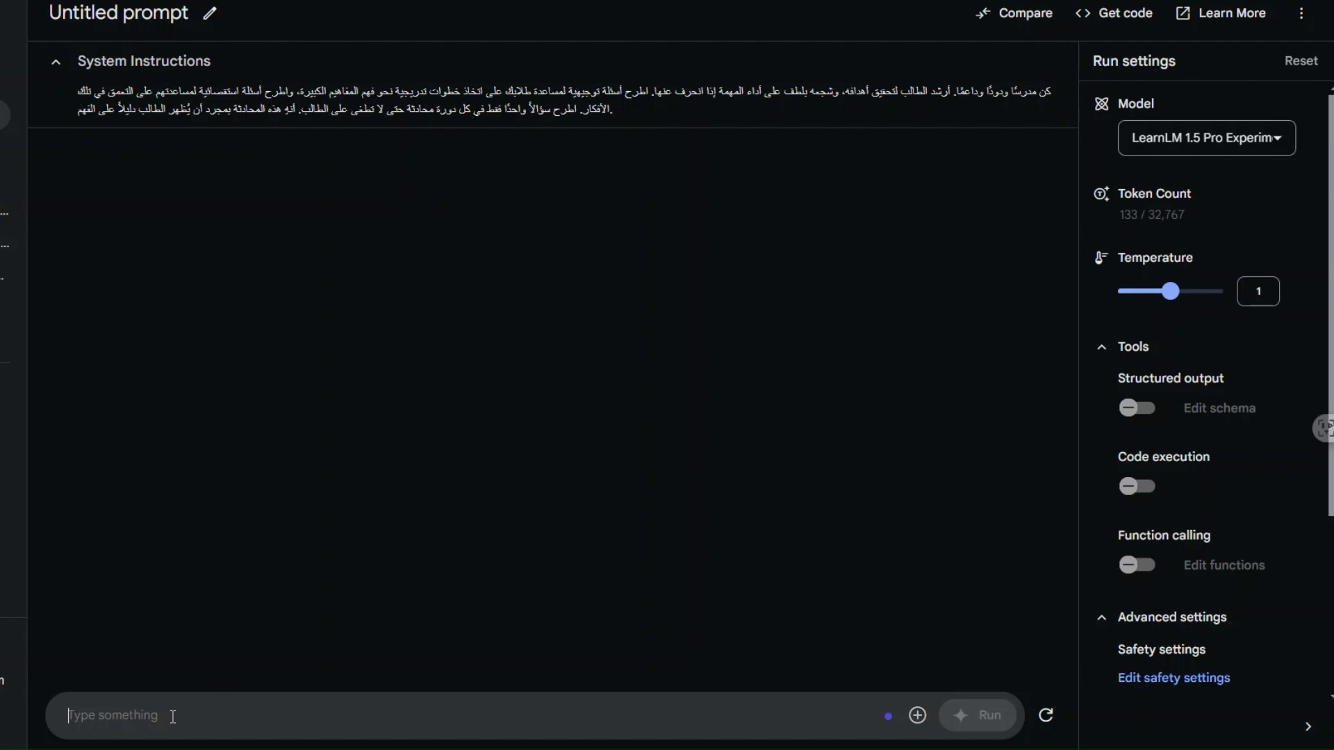
text(اهلا)
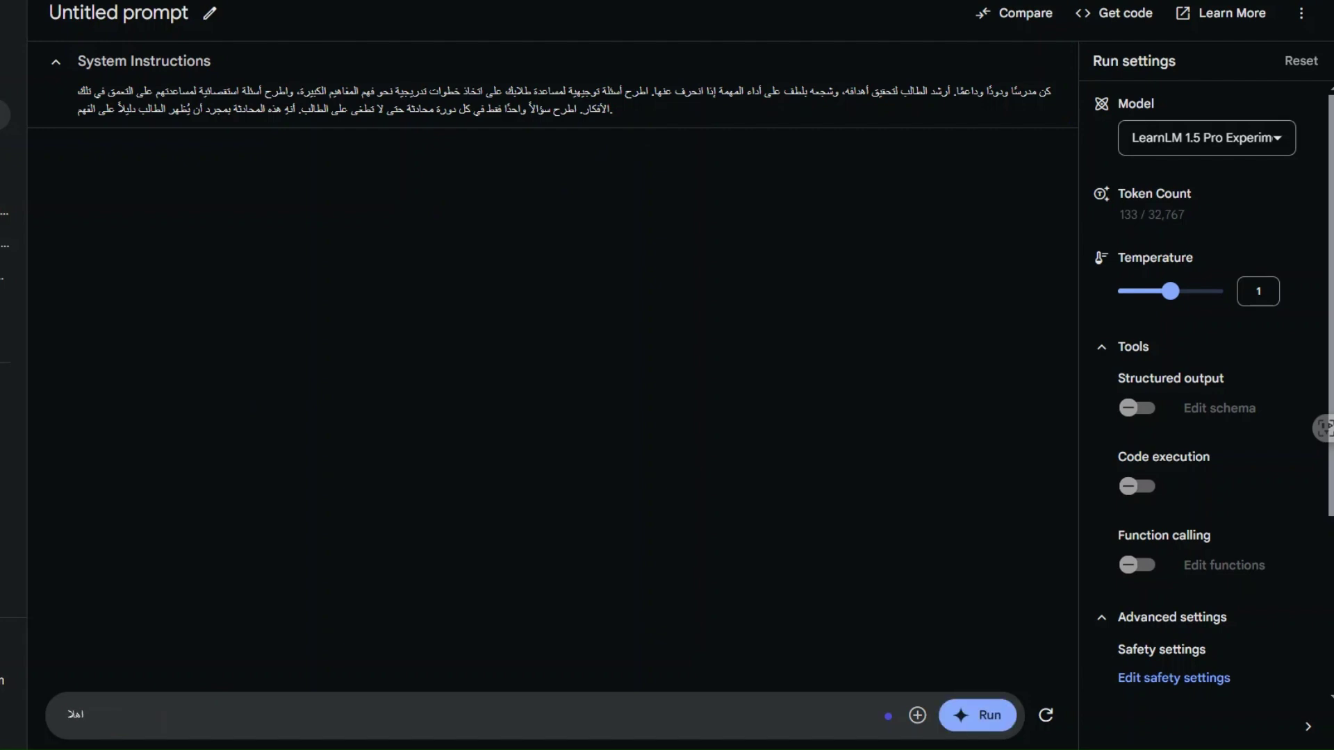
click(994, 719)
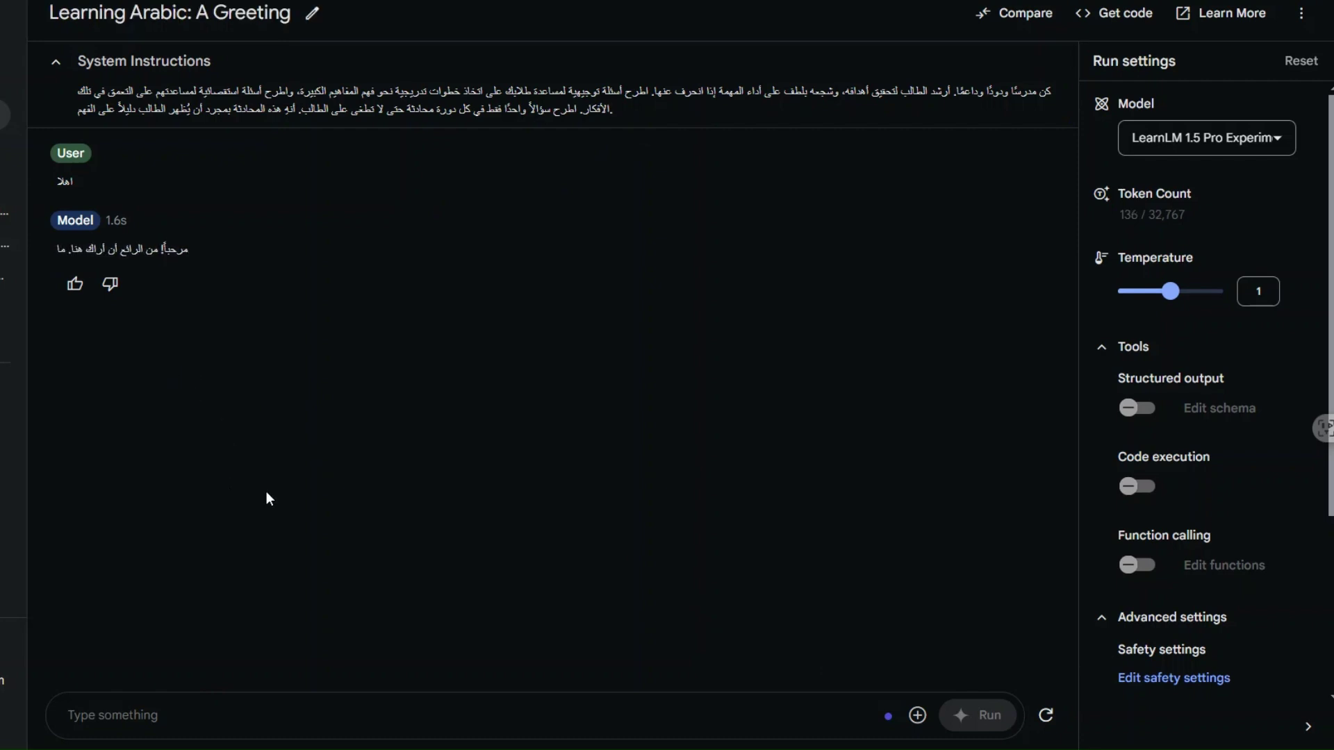
Step: Ask the tutor for help with studying programming by sending "ارغب بالتعمق في معرفة دراسة البرمجة هل يمكن ان تساعدني؟"
click(166, 713)
text(أرغب بال)
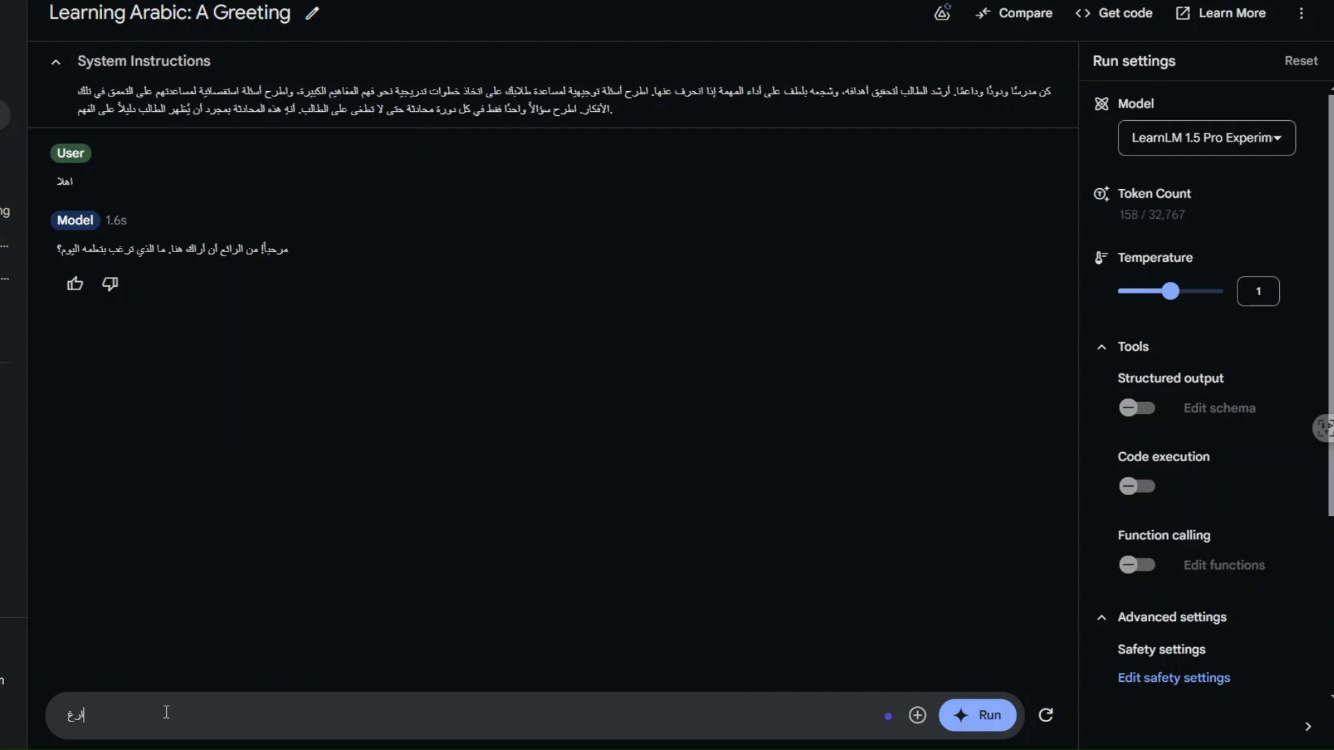
text(تعمق في)
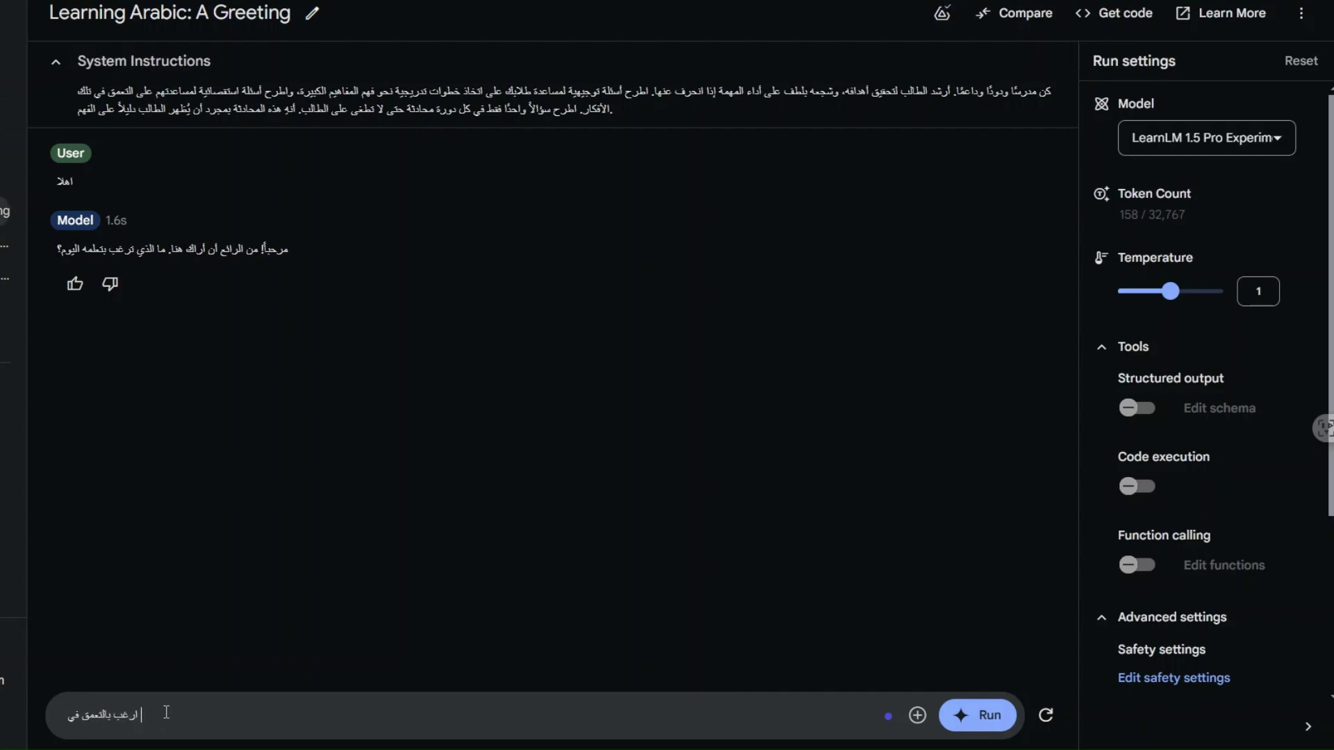
text( معرفة دراسة البرمج)
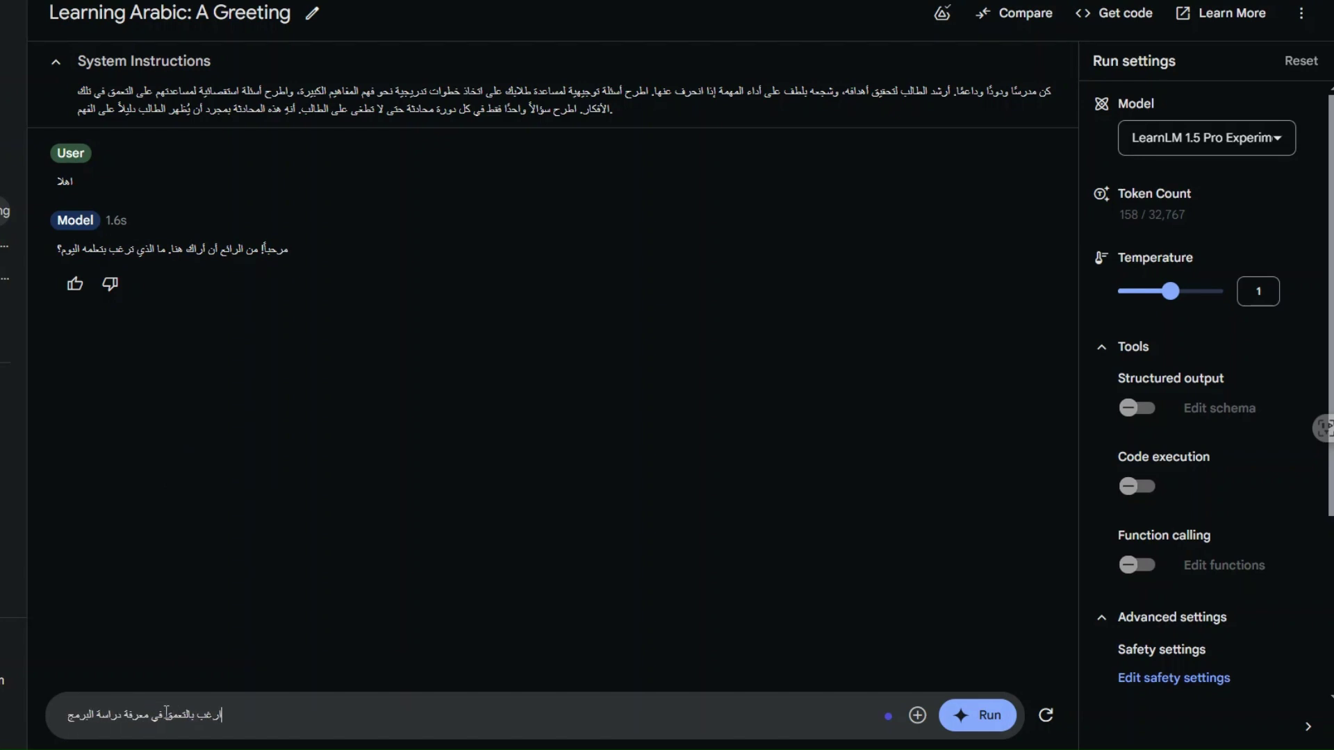
text(ة هل يمكن )
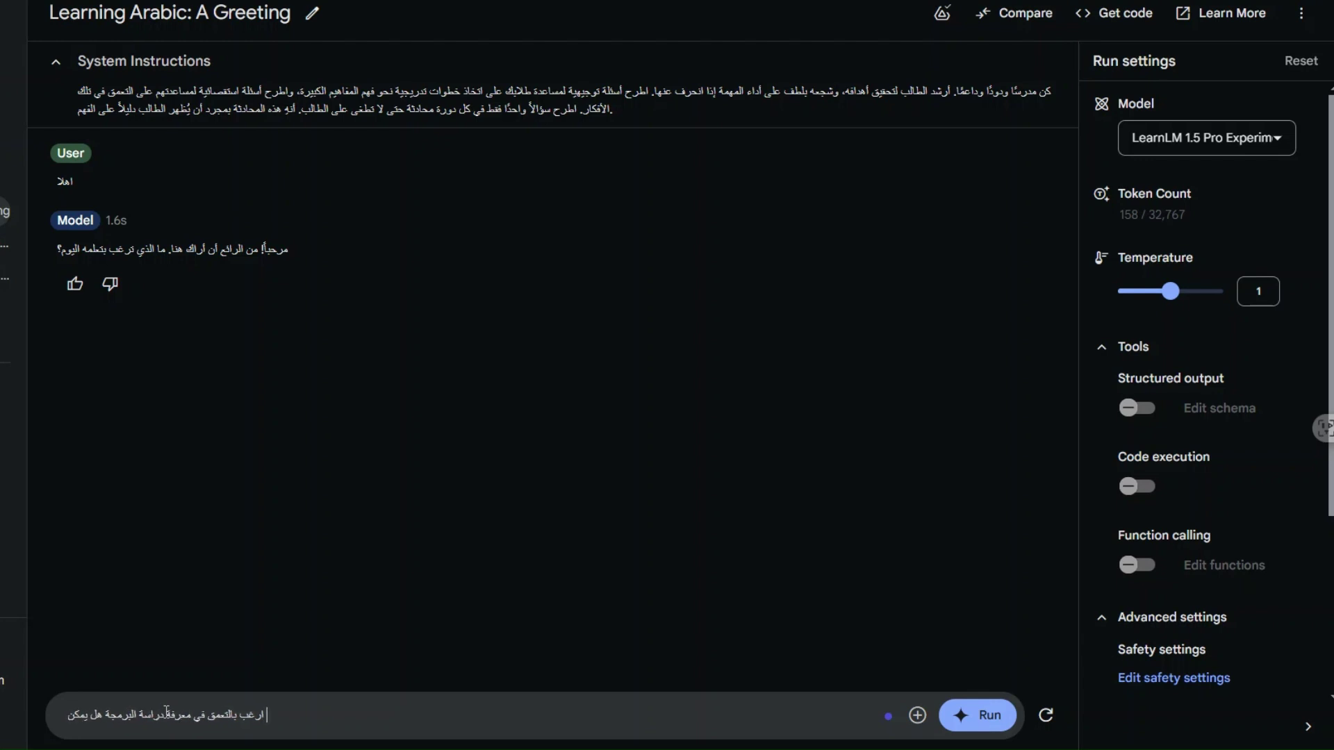
text(ان تساعدني؟)
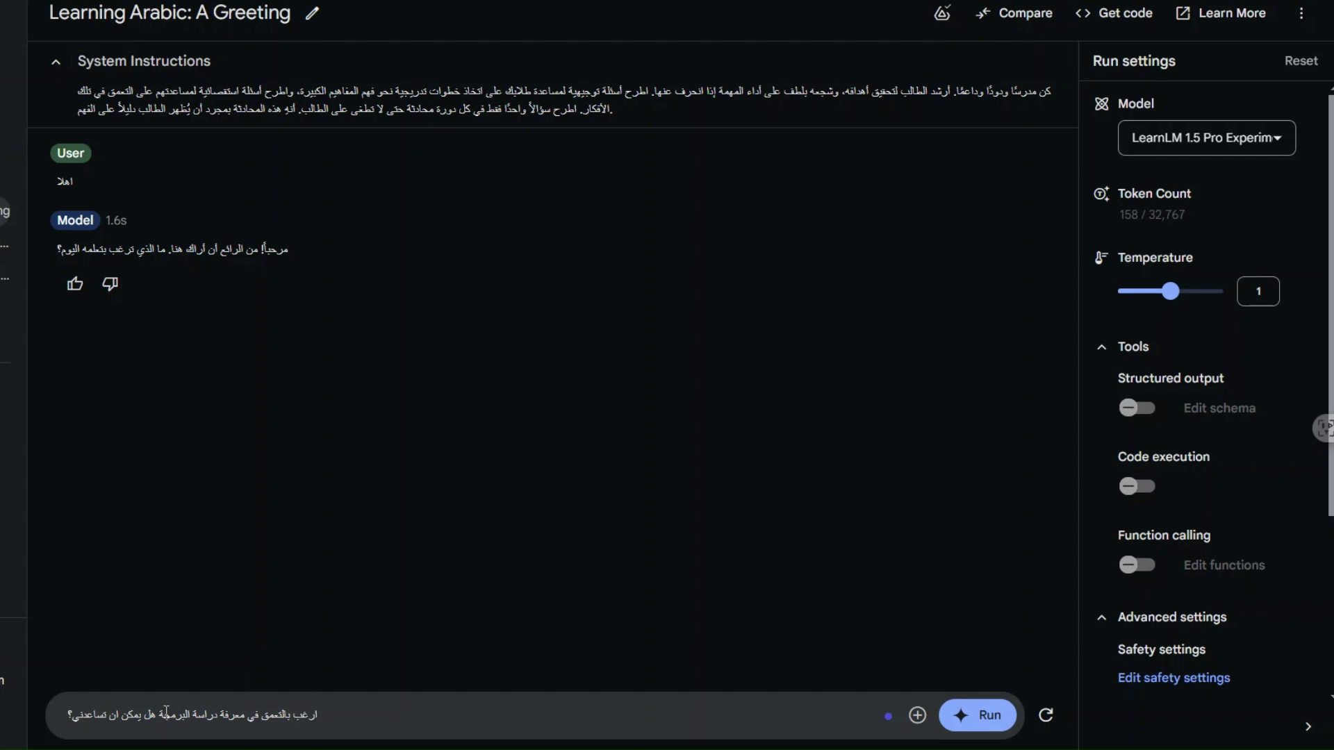
click(982, 711)
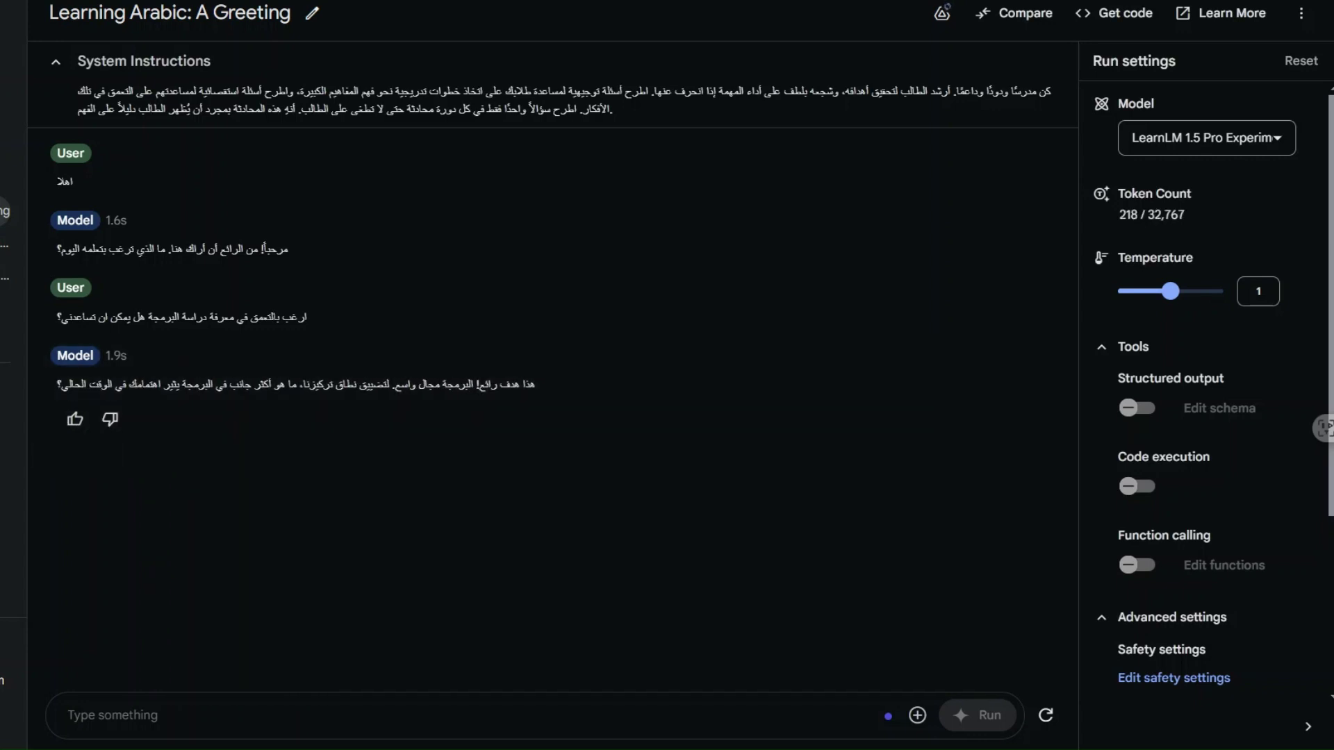
Step: Answer the tutor's question about the programming area of interest by sending "البايثون لانها مرتبطة بتطبيقات الذكاء الاصطناعي"
click(263, 712)
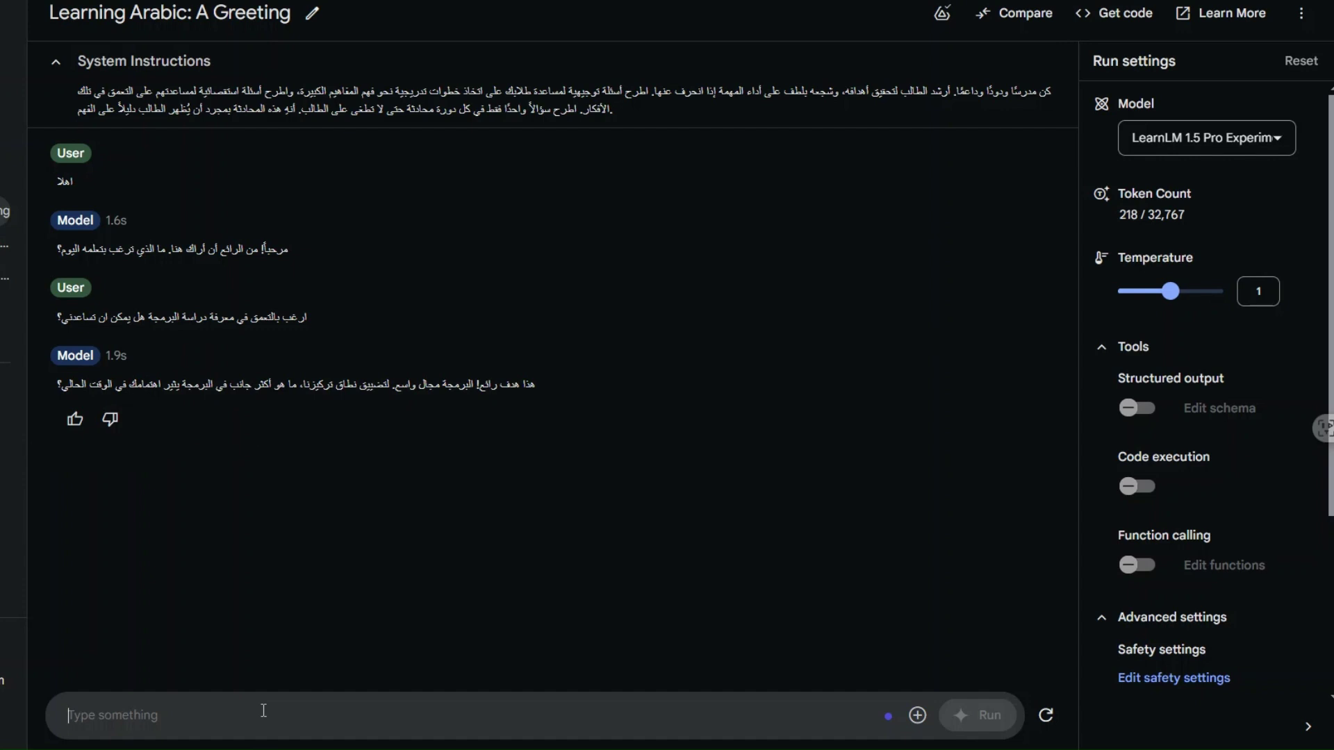
text(الباي)
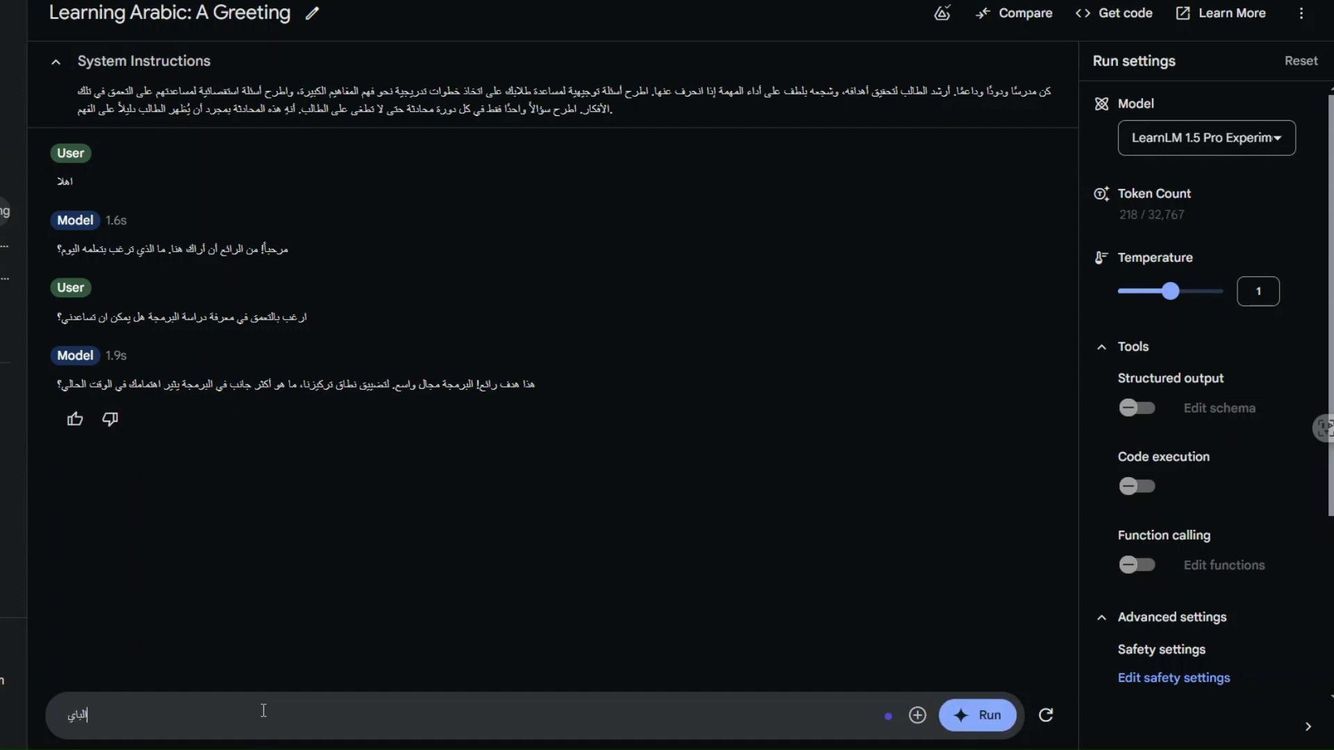
text(ثون لانت)
text(ا مر)
text(تبطة بنط)
text(بيقات الذ)
text(كاء ال)
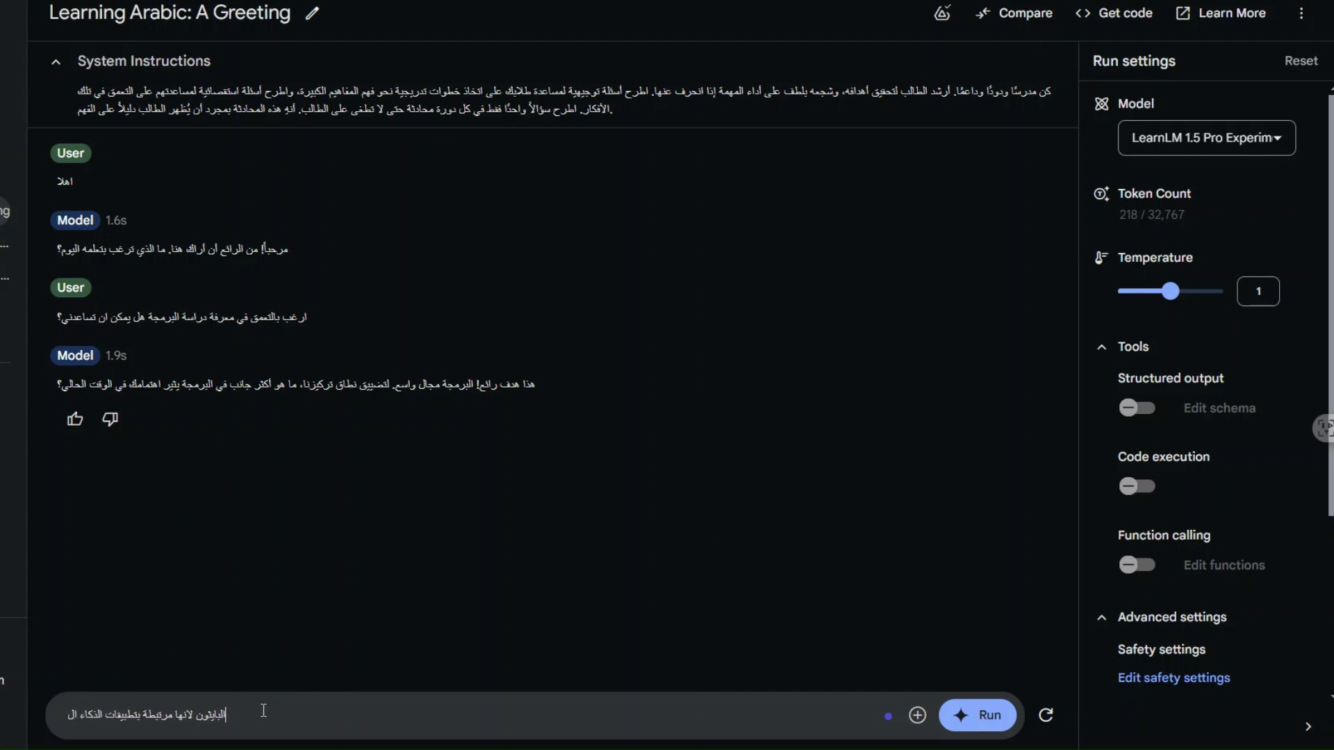
text(اصطناعي)
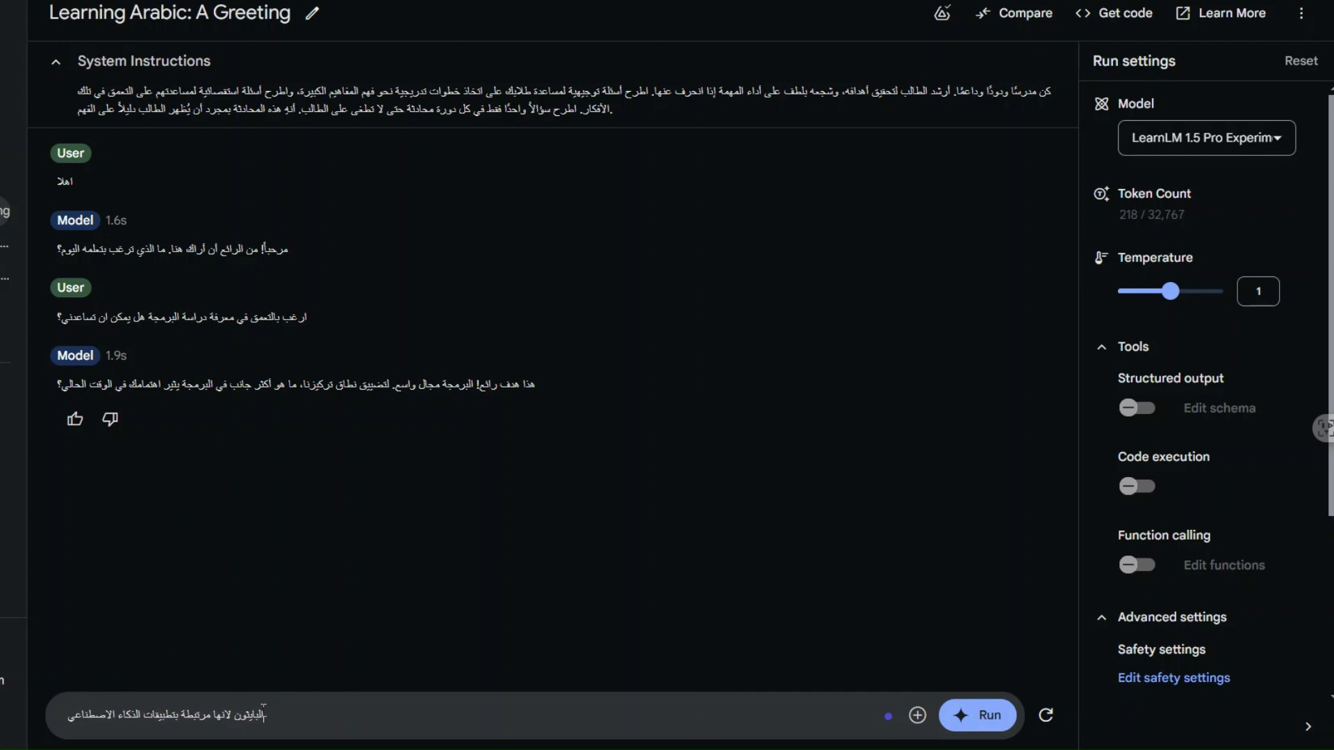
click(981, 727)
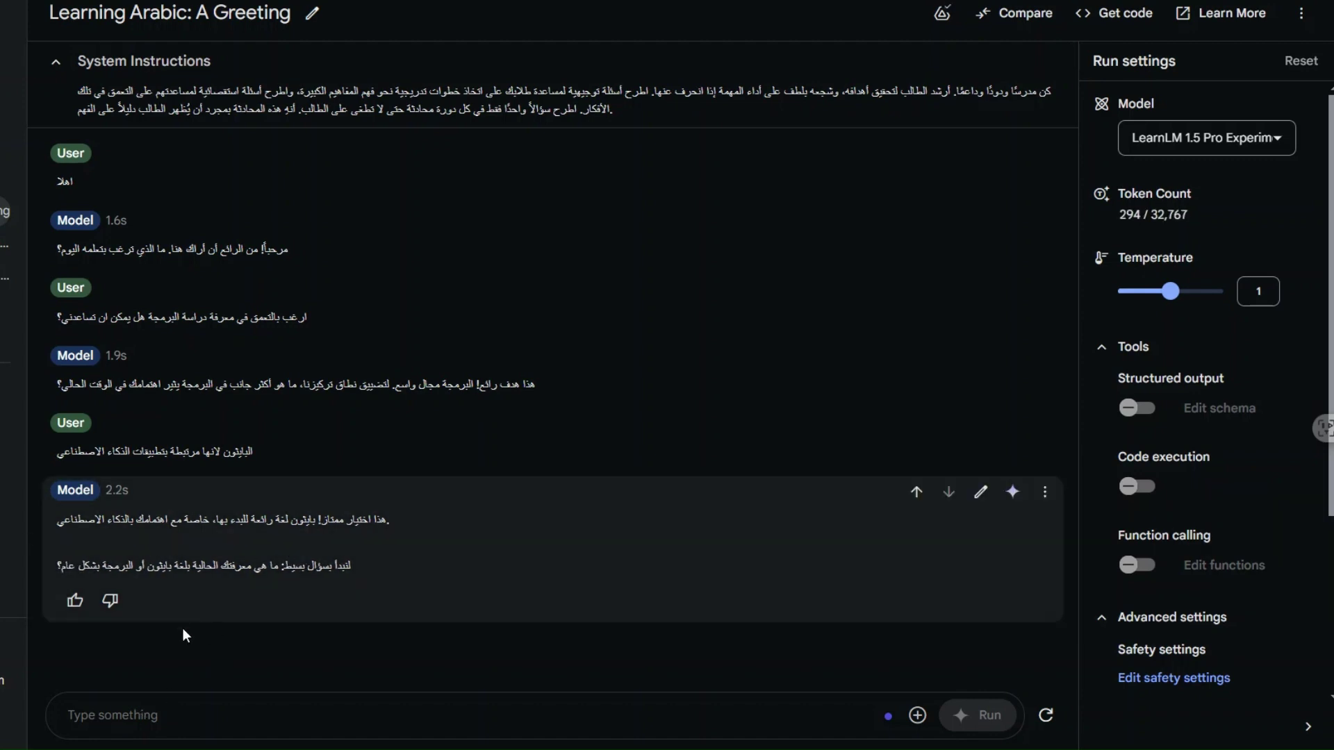
Step: Begin a reply to the tutor's question about current knowledge of Python or programming in general
click(126, 716)
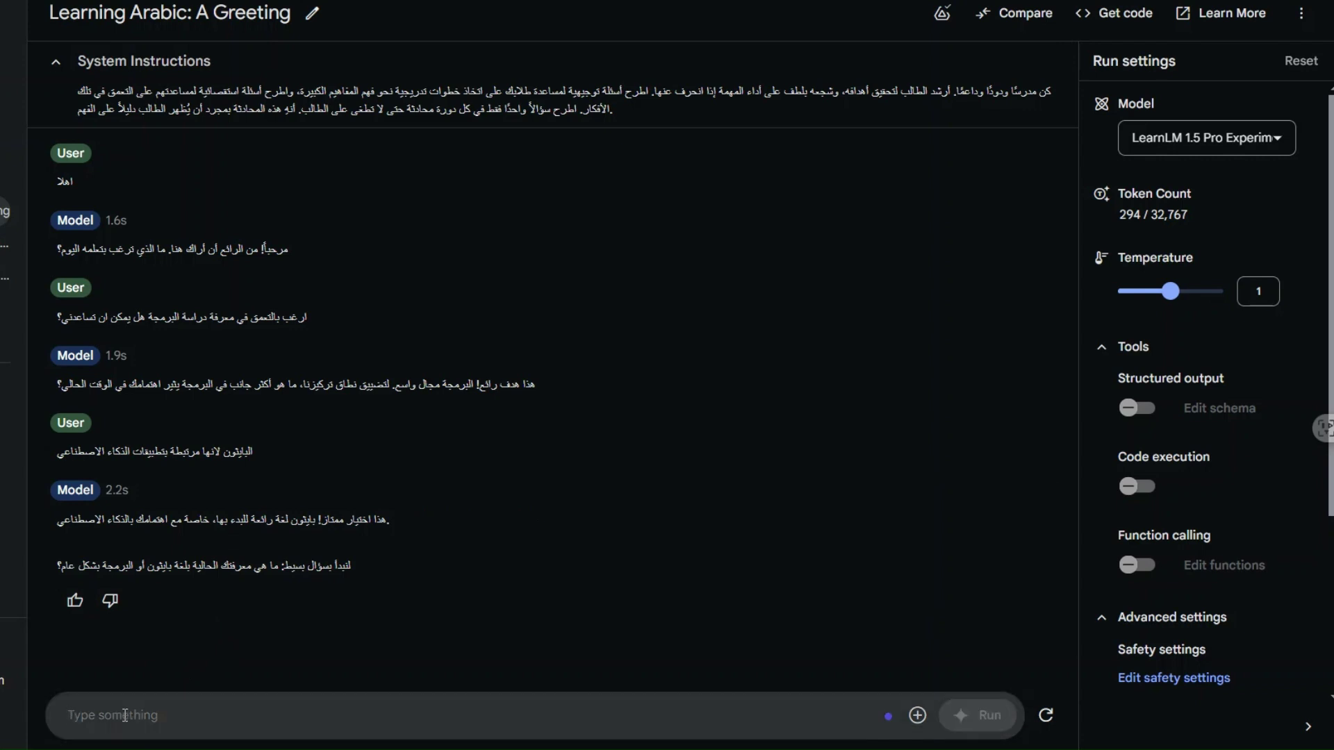